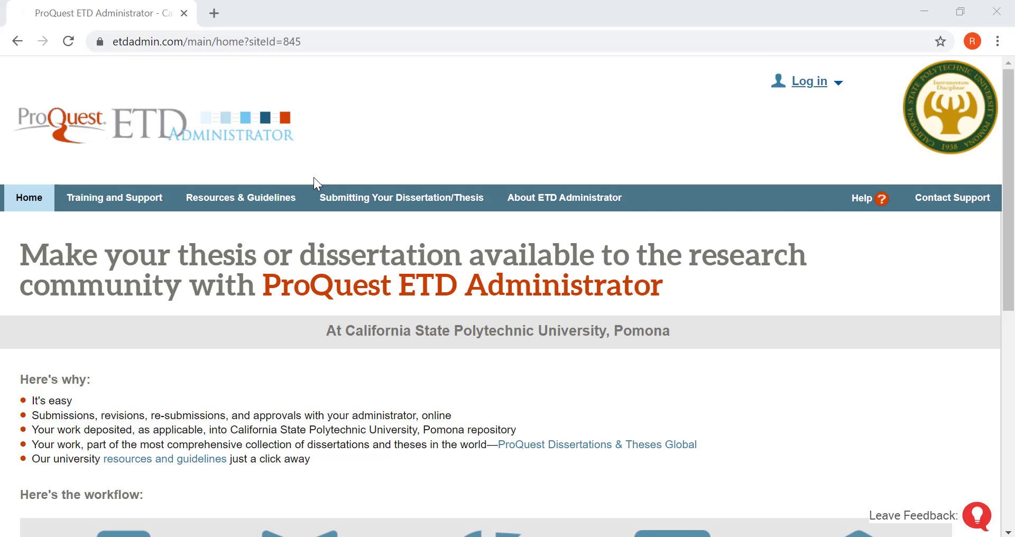
Leave the account-creation form, return to the home page, and go to the dissertation submissions list
{"action": "scroll", "coordinate": [314, 178], "scroll_direction": "down", "scroll_amount": 5}
{"action": "scroll", "coordinate": [314, 180], "scroll_direction": "down", "scroll_amount": 1}
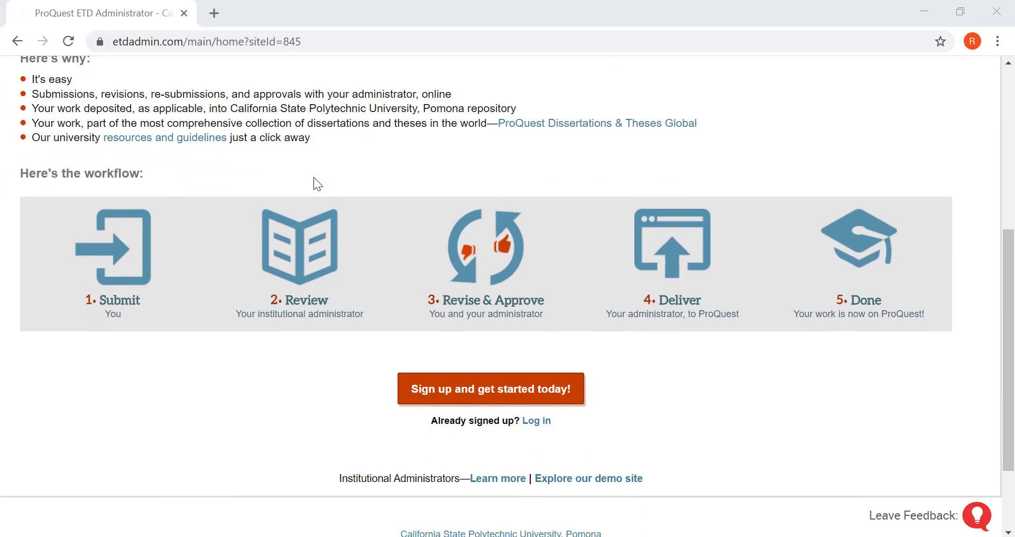
{"action": "left_click", "coordinate": [470, 407]}
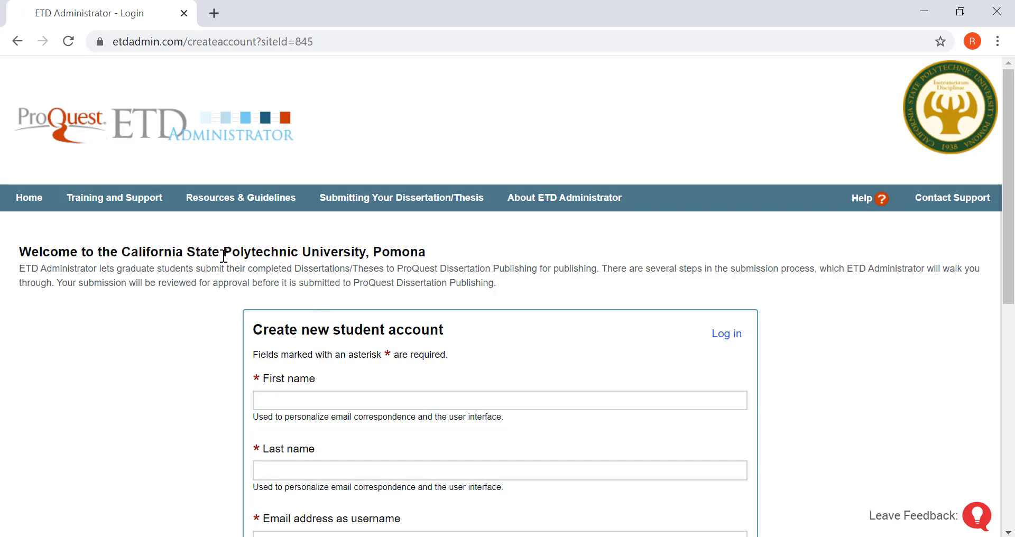
{"action": "left_click", "coordinate": [30, 198]}
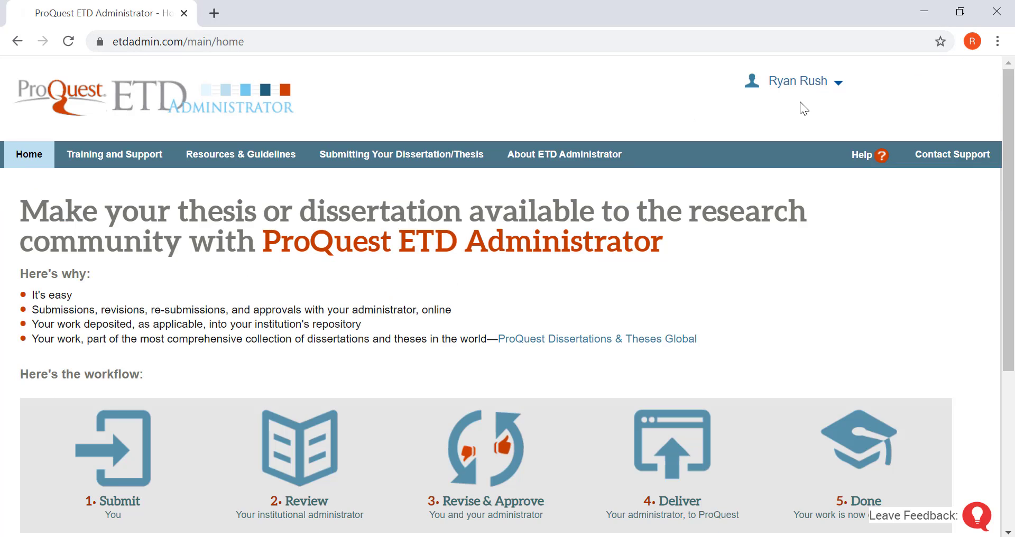
{"action": "scroll", "coordinate": [588, 320], "scroll_direction": "down", "scroll_amount": 4}
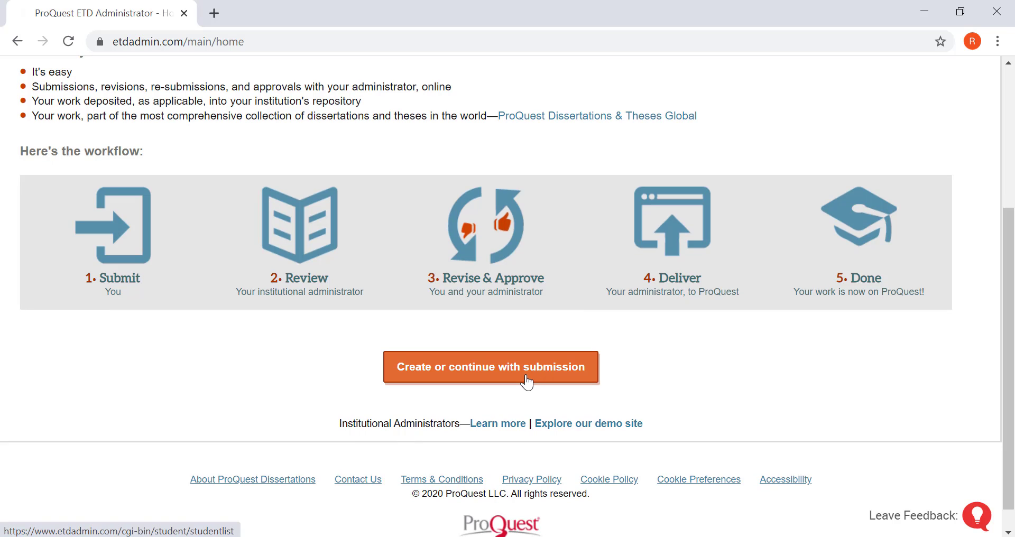
{"action": "left_click", "coordinate": [527, 377]}
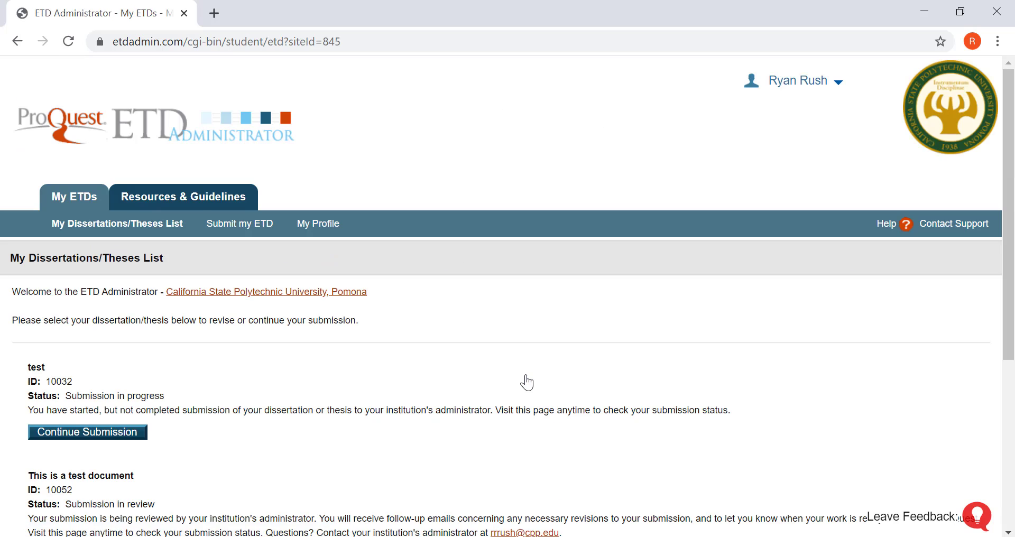
{"action": "scroll", "coordinate": [527, 383], "scroll_direction": "down", "scroll_amount": 3}
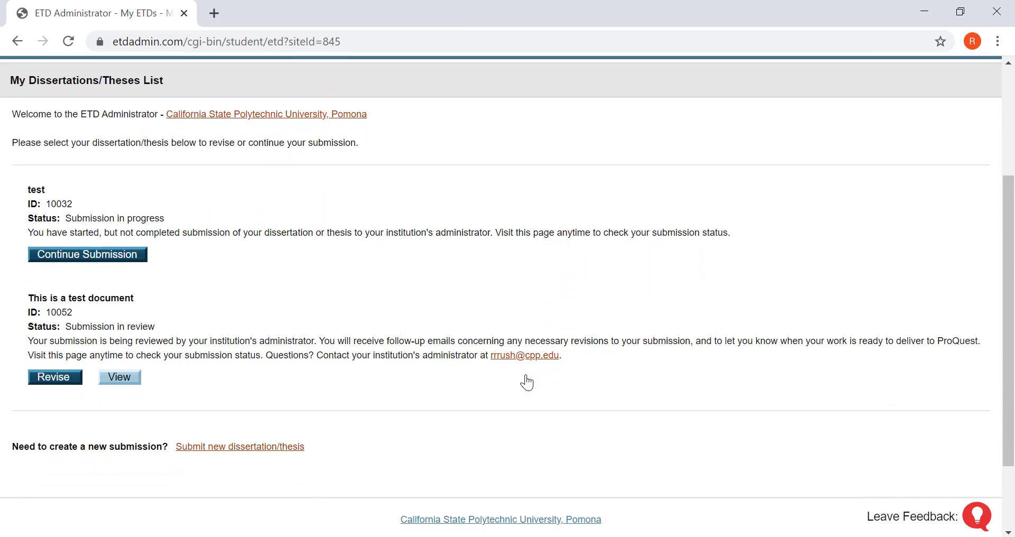
{"action": "scroll", "coordinate": [526, 382], "scroll_direction": "down", "scroll_amount": 2}
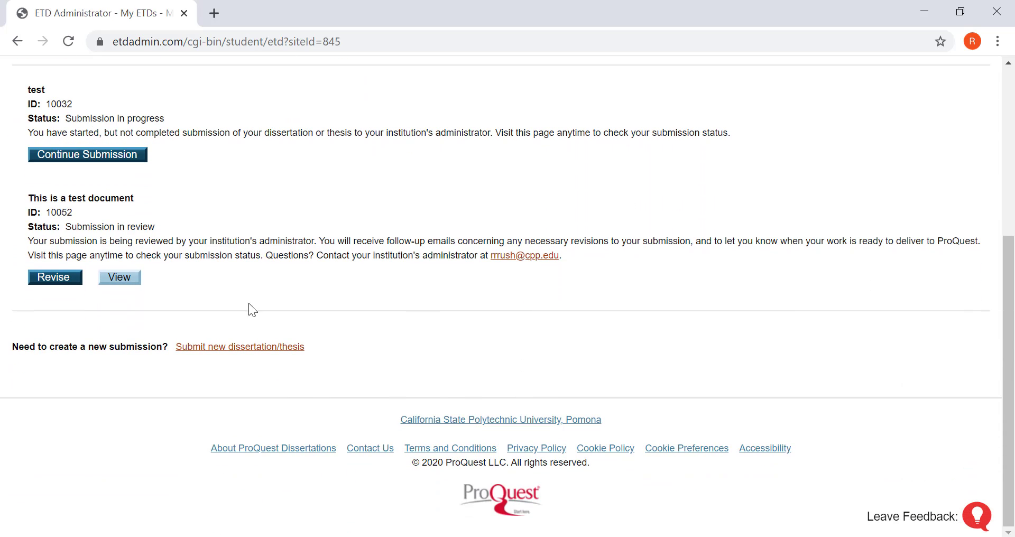
Start a new dissertation/thesis submission and move past the instructions page
{"action": "left_click", "coordinate": [234, 349]}
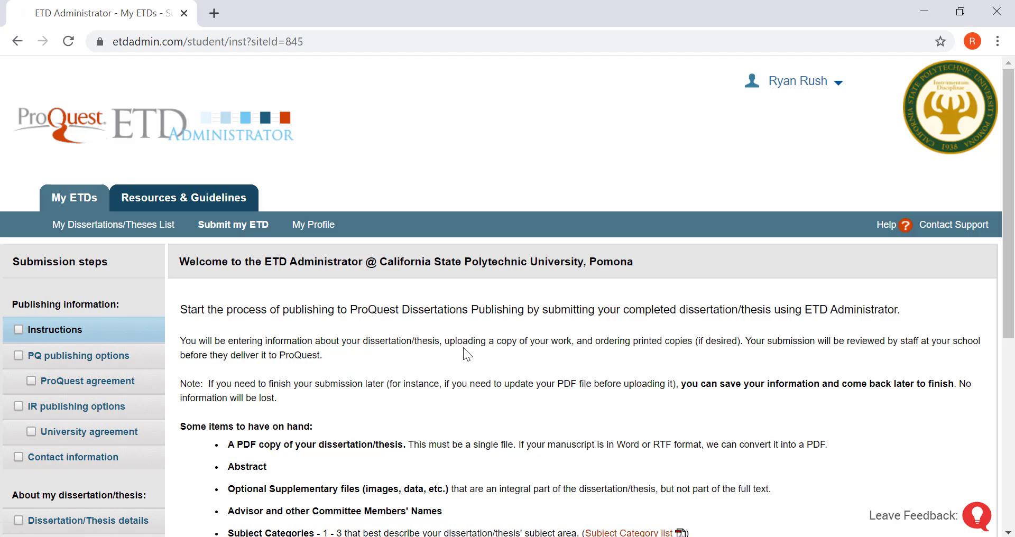
{"action": "scroll", "coordinate": [463, 347], "scroll_direction": "down", "scroll_amount": 2}
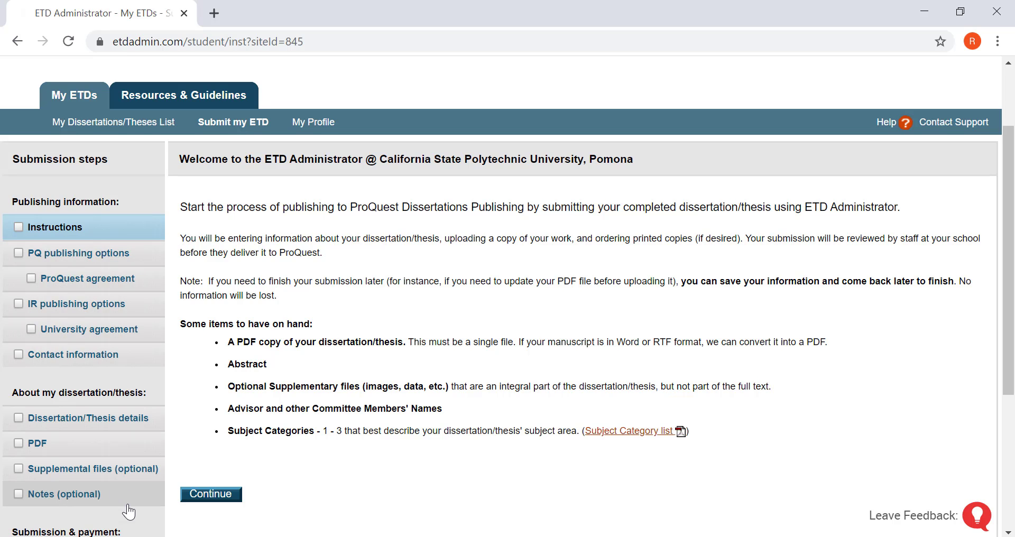
{"action": "scroll", "coordinate": [128, 512], "scroll_direction": "down", "scroll_amount": 3}
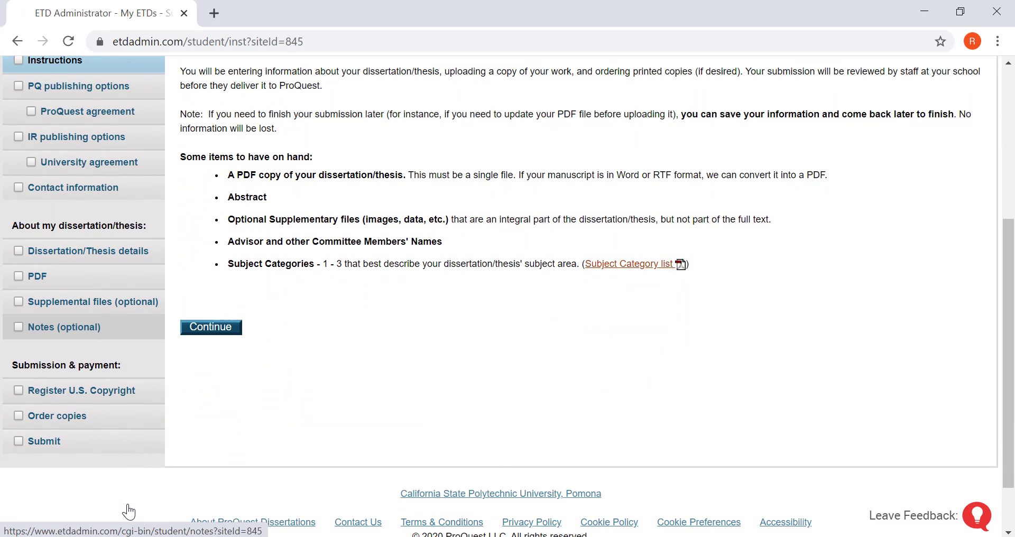
{"action": "scroll", "coordinate": [128, 512], "scroll_direction": "up", "scroll_amount": 3}
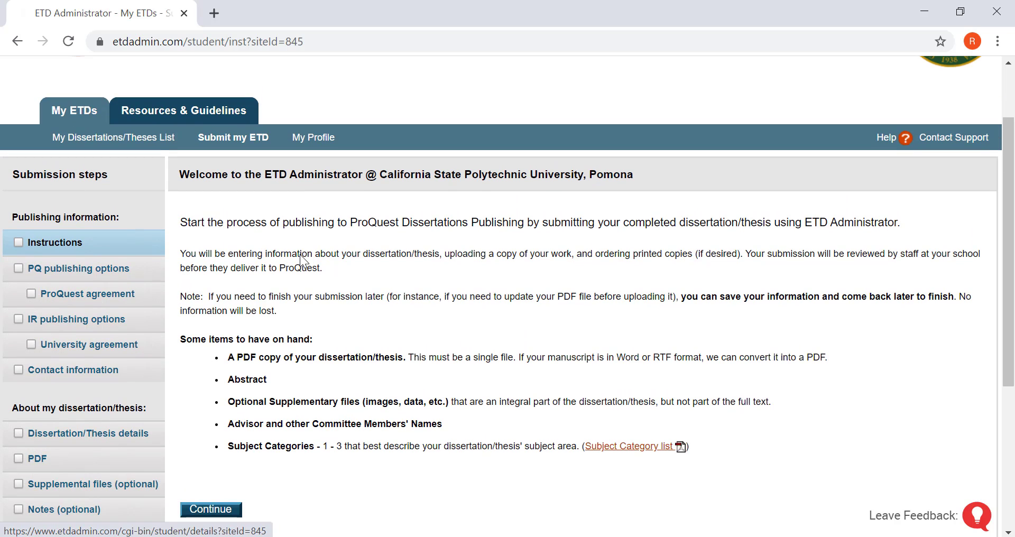
{"action": "scroll", "coordinate": [407, 283], "scroll_direction": "down", "scroll_amount": 1}
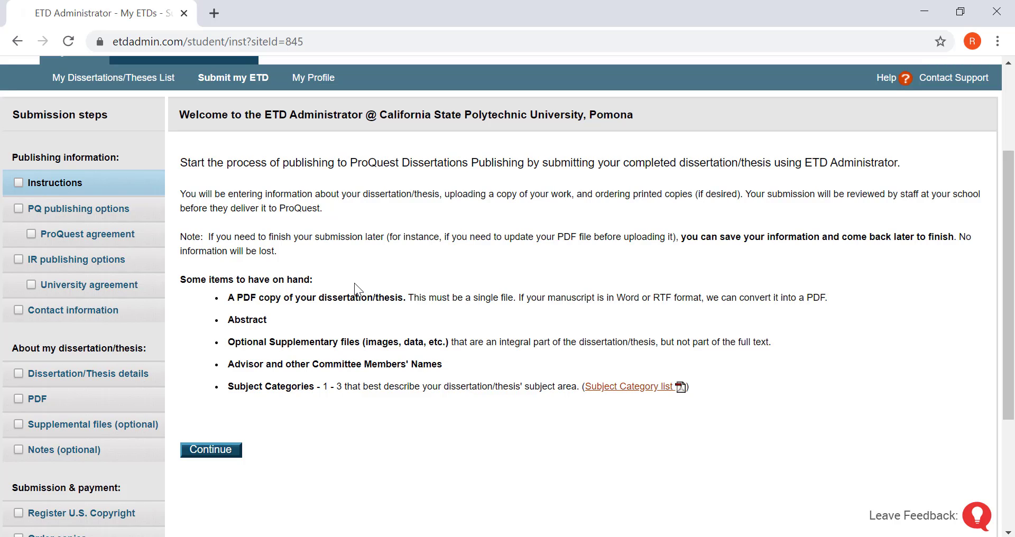
{"action": "left_click", "coordinate": [228, 455]}
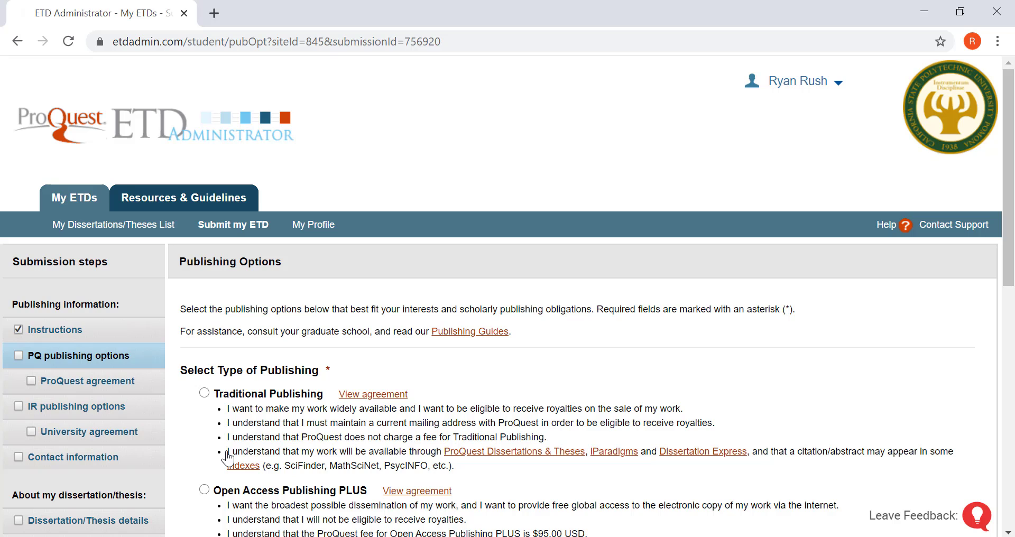
Choose Traditional Publishing with immediate release in ProQuest and save the publishing options
{"action": "scroll", "coordinate": [442, 368], "scroll_direction": "down", "scroll_amount": 2}
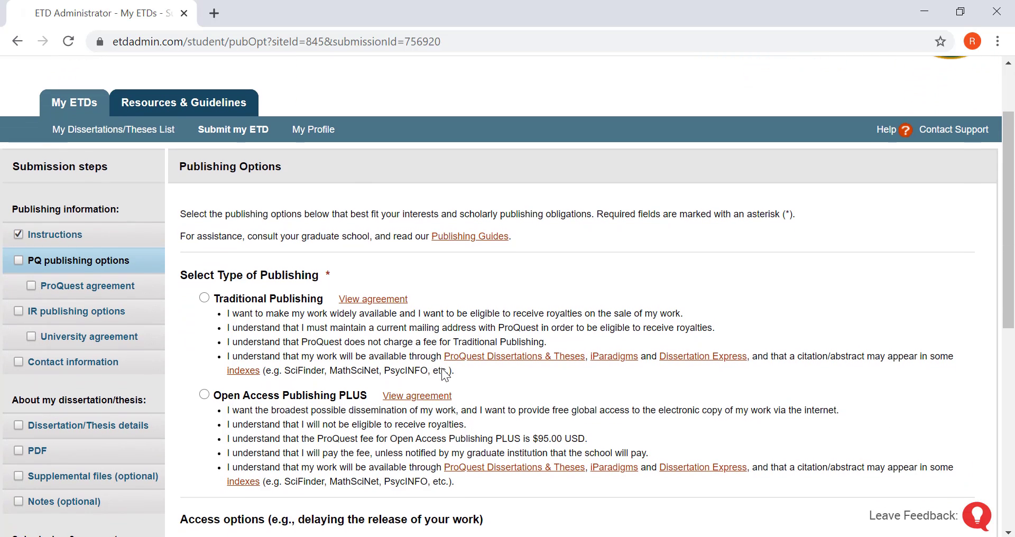
{"action": "left_click", "coordinate": [205, 294]}
{"action": "scroll", "coordinate": [206, 298], "scroll_direction": "down", "scroll_amount": 5}
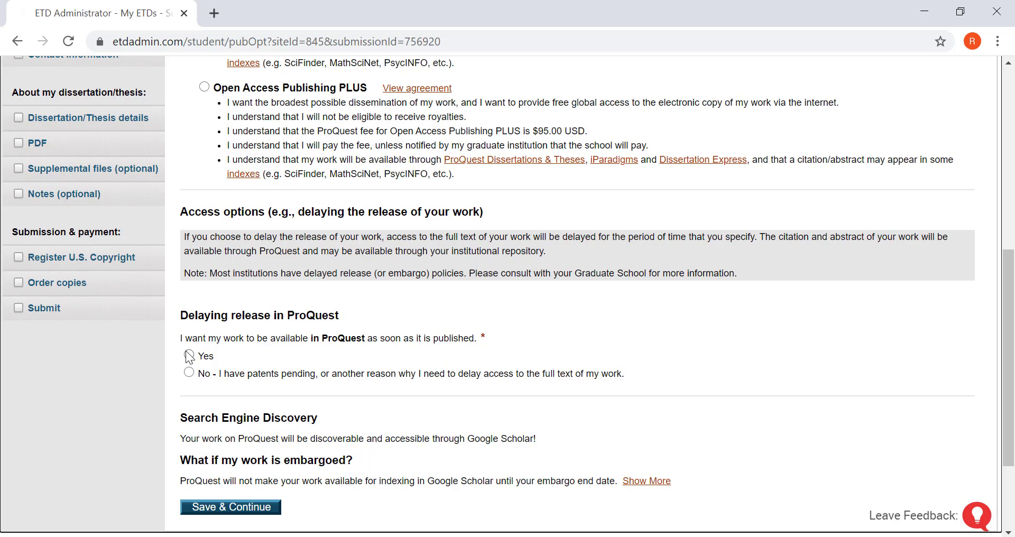
{"action": "left_click", "coordinate": [188, 363]}
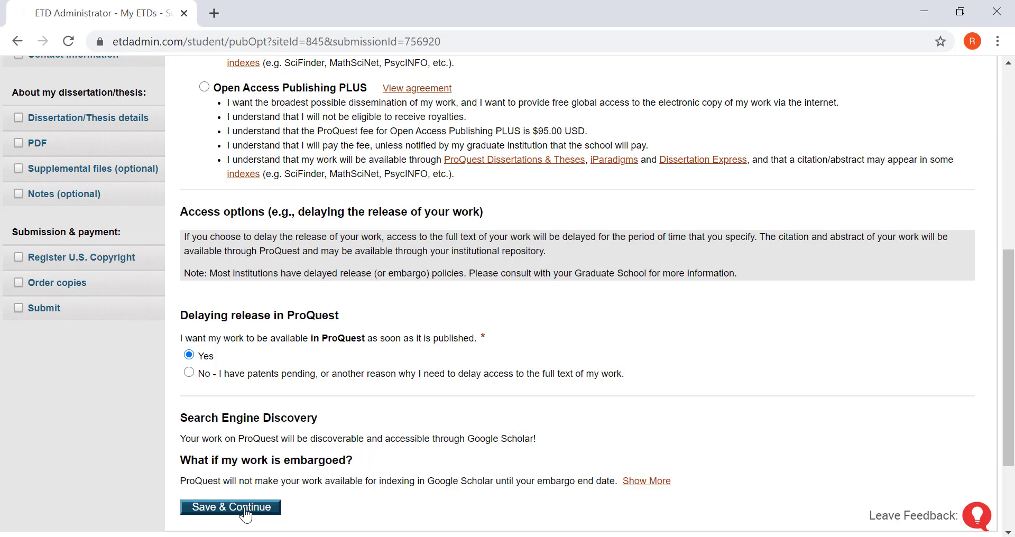
{"action": "left_click", "coordinate": [245, 508]}
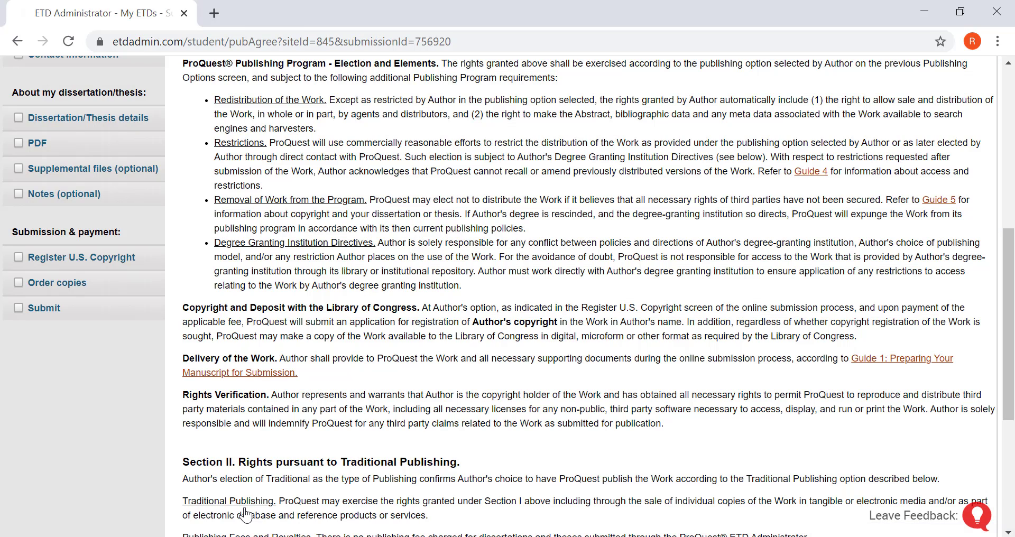
Accept the ProQuest Traditional Publishing Agreement
{"action": "scroll", "coordinate": [443, 287], "scroll_direction": "up", "scroll_amount": 3}
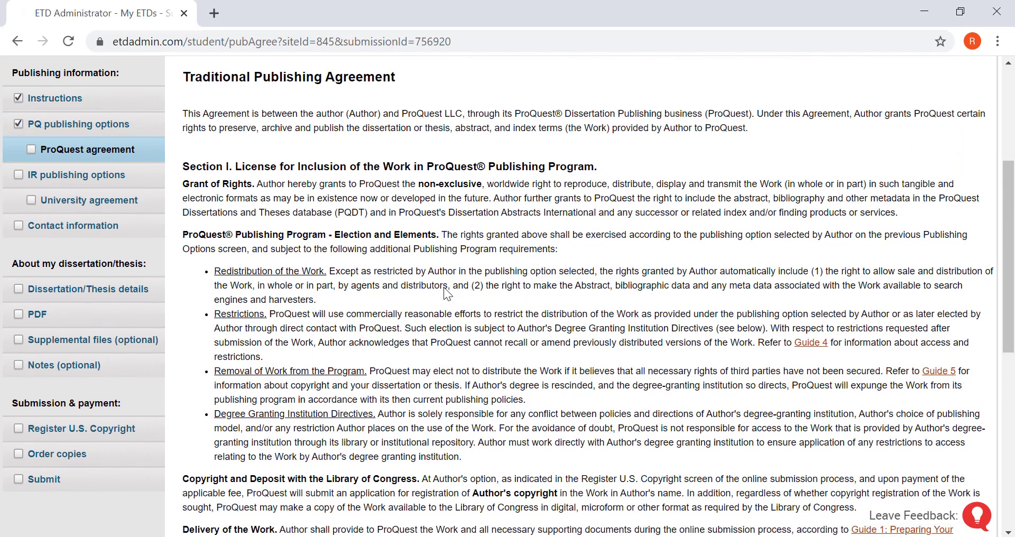
{"action": "scroll", "coordinate": [443, 287], "scroll_direction": "up", "scroll_amount": 2}
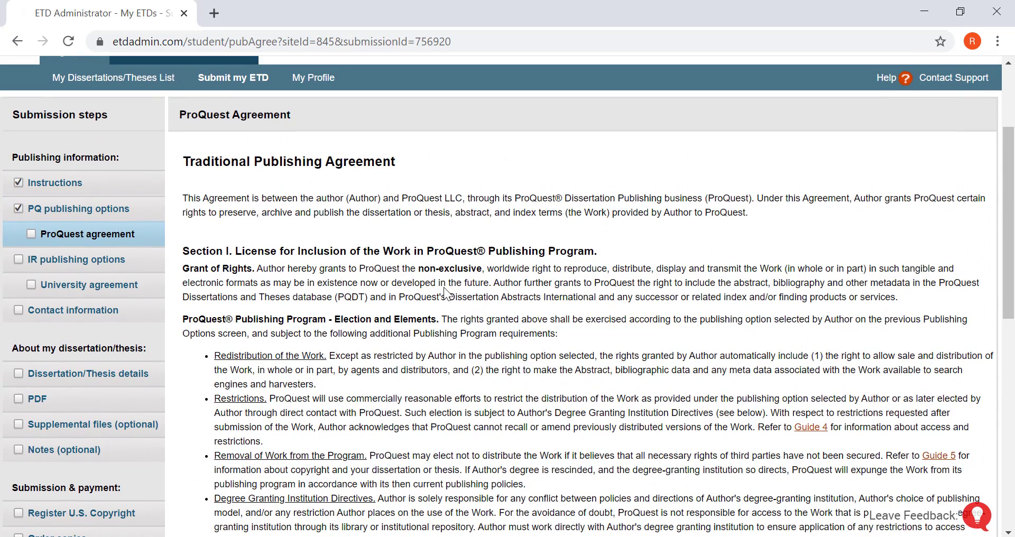
{"action": "scroll", "coordinate": [443, 287], "scroll_direction": "down", "scroll_amount": 5}
{"action": "scroll", "coordinate": [446, 294], "scroll_direction": "down", "scroll_amount": 5}
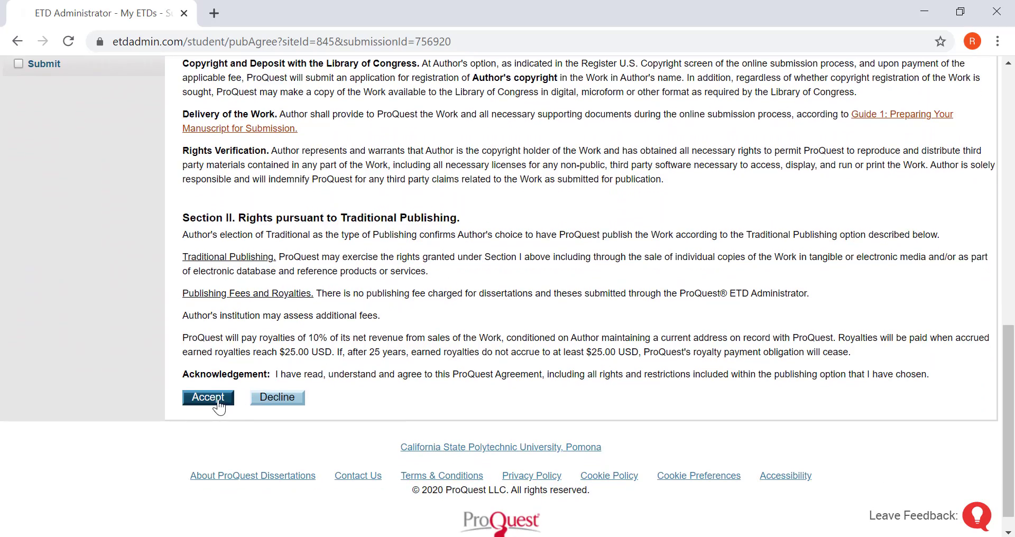
{"action": "left_click", "coordinate": [211, 399]}
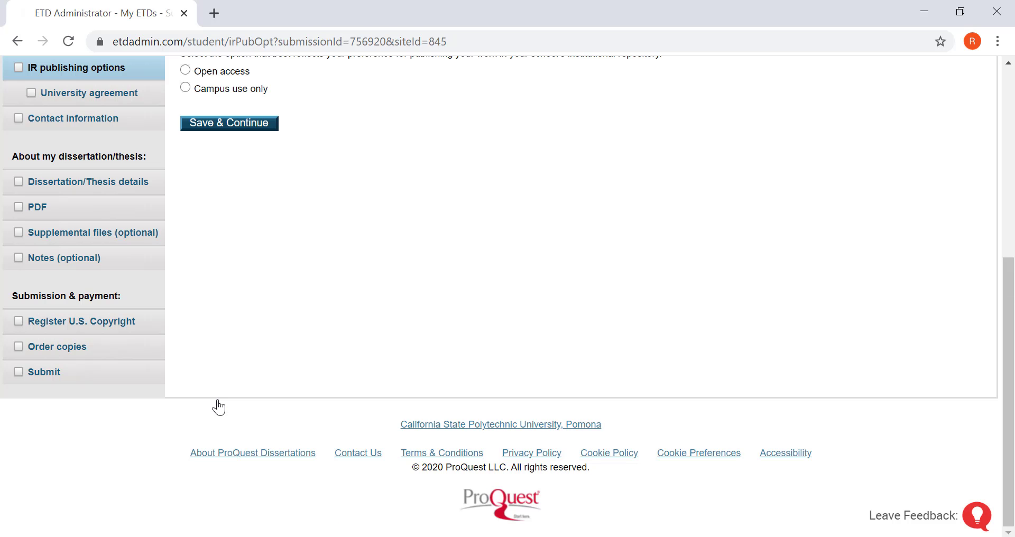
Make the repository copy immediately available as Open access and save the options
{"action": "scroll", "coordinate": [373, 217], "scroll_direction": "up", "scroll_amount": 2}
{"action": "scroll", "coordinate": [373, 214], "scroll_direction": "up", "scroll_amount": 3}
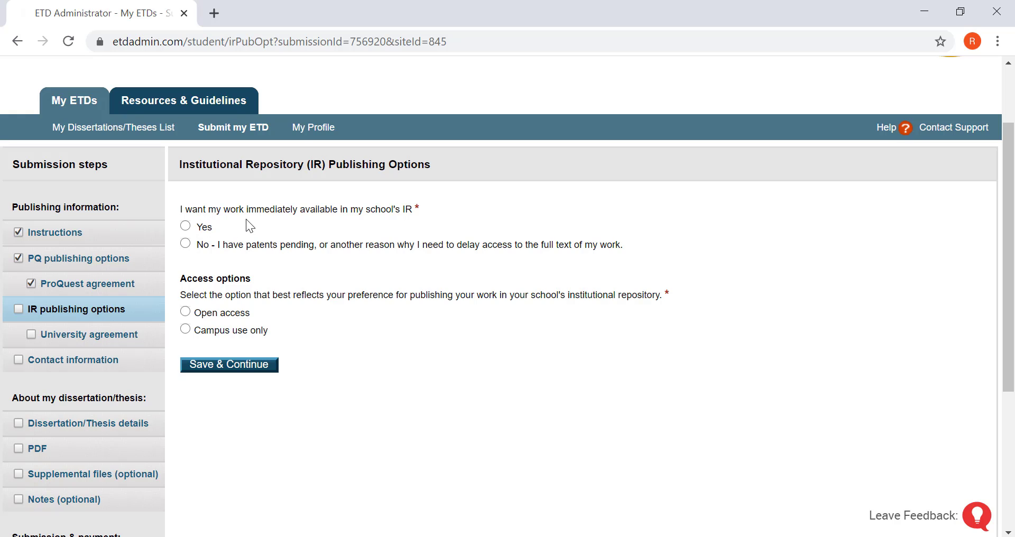
{"action": "left_click", "coordinate": [185, 226]}
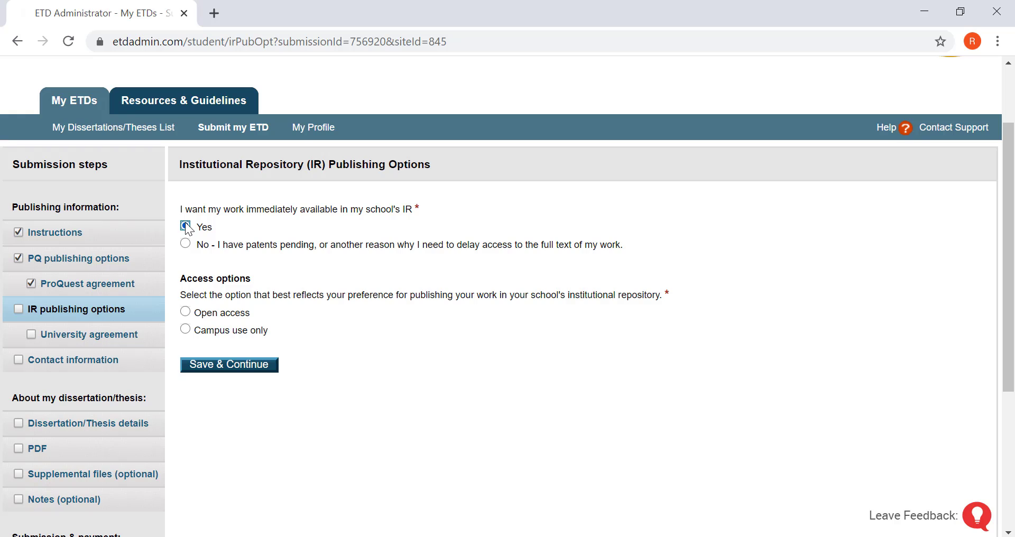
{"action": "left_click", "coordinate": [186, 312]}
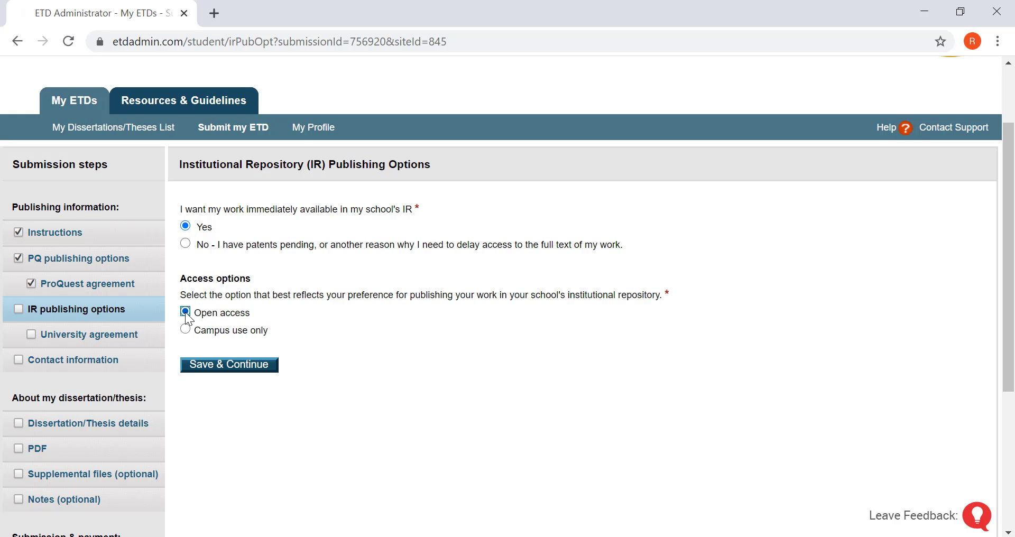
{"action": "left_click", "coordinate": [207, 372]}
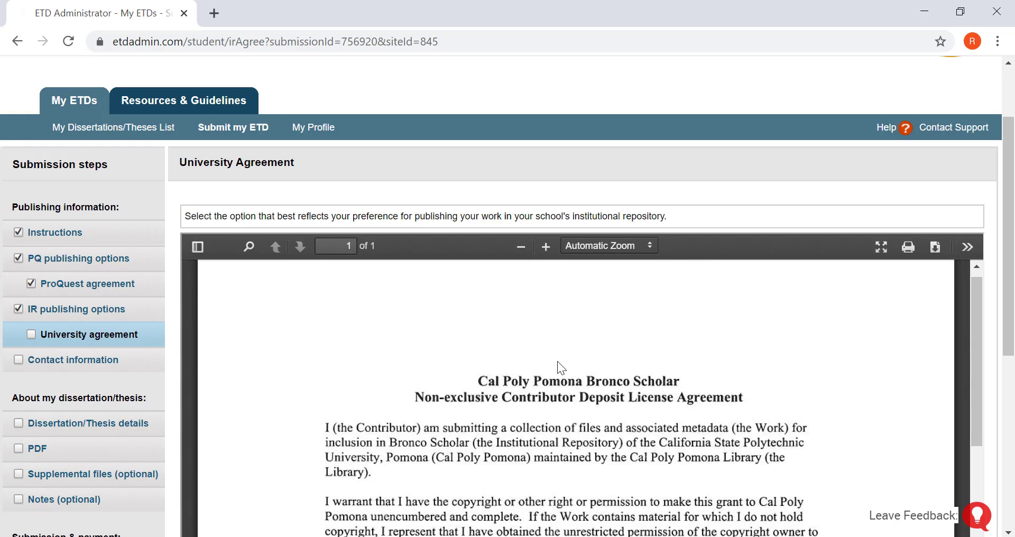
Tick the University Agreement checkbox and save it
{"action": "scroll", "coordinate": [557, 361], "scroll_direction": "down", "scroll_amount": 10}
{"action": "scroll", "coordinate": [557, 361], "scroll_direction": "down", "scroll_amount": 2}
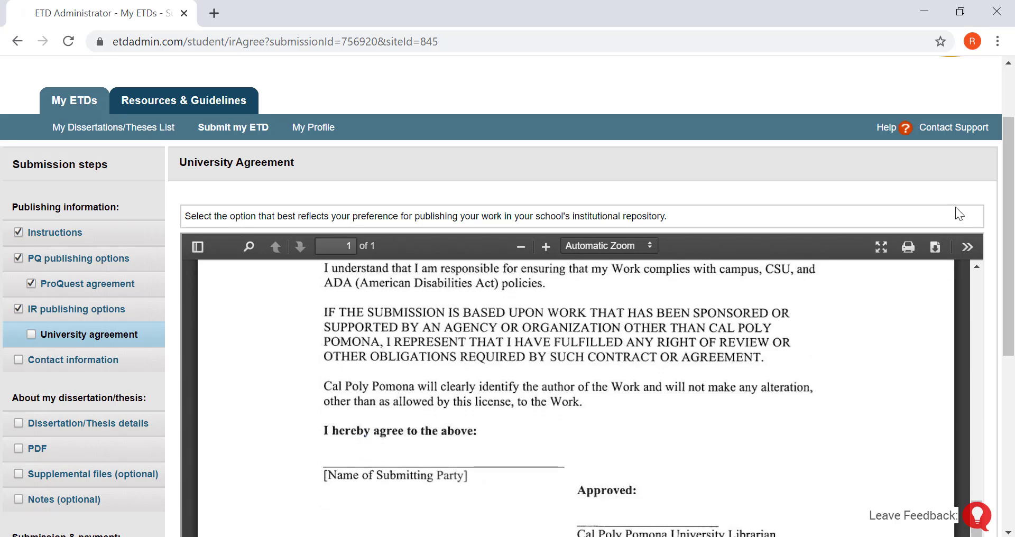
{"action": "scroll", "coordinate": [991, 205], "scroll_direction": "down", "scroll_amount": 5}
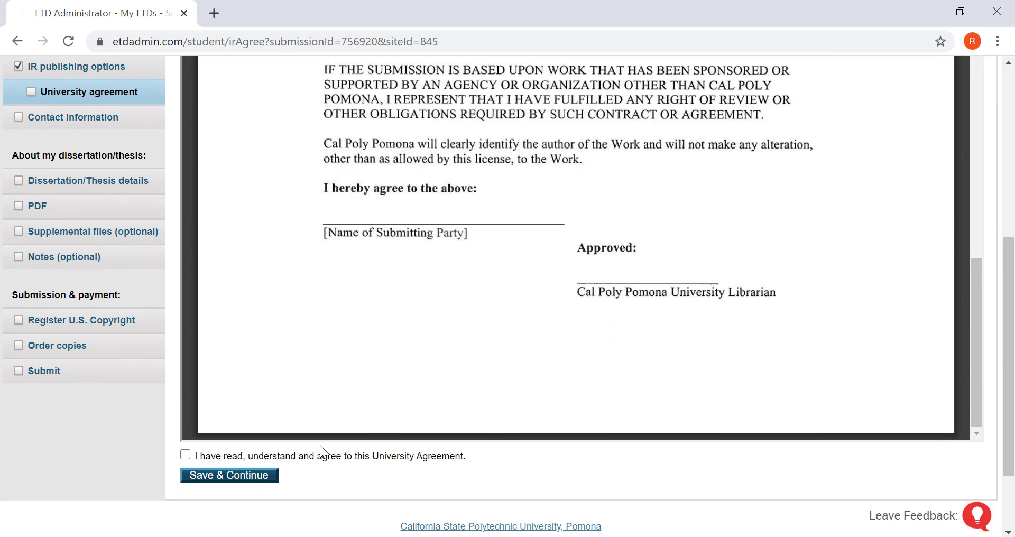
{"action": "left_click", "coordinate": [186, 454]}
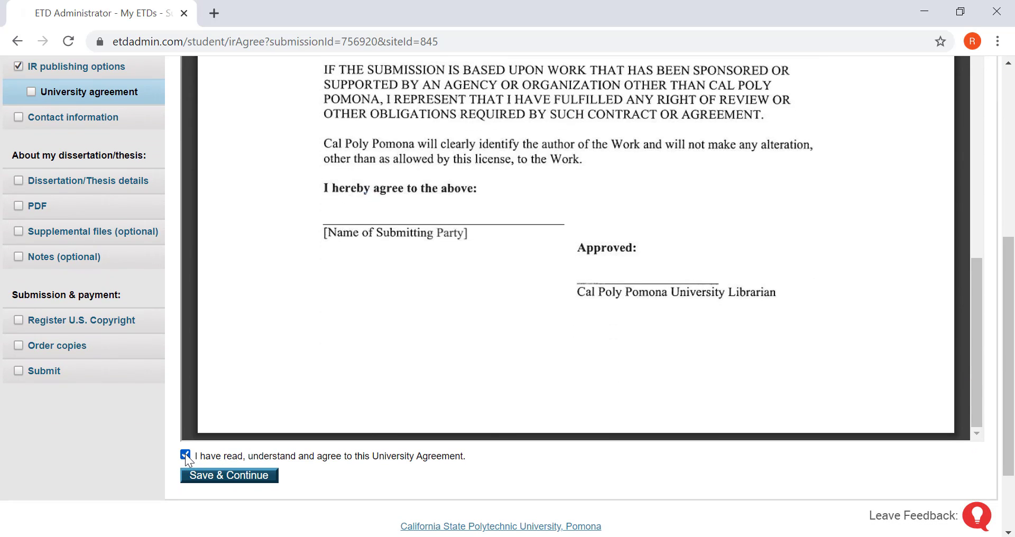
{"action": "left_click", "coordinate": [201, 475]}
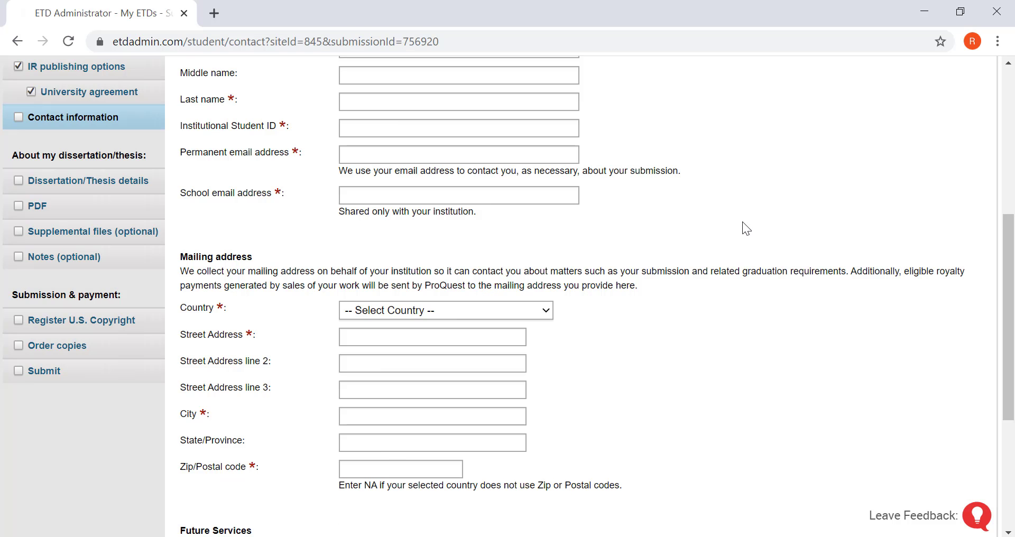
Enter the student's first and last name, student ID, and permanent and school e-mail addresses
{"action": "scroll", "coordinate": [743, 222], "scroll_direction": "up", "scroll_amount": 4}
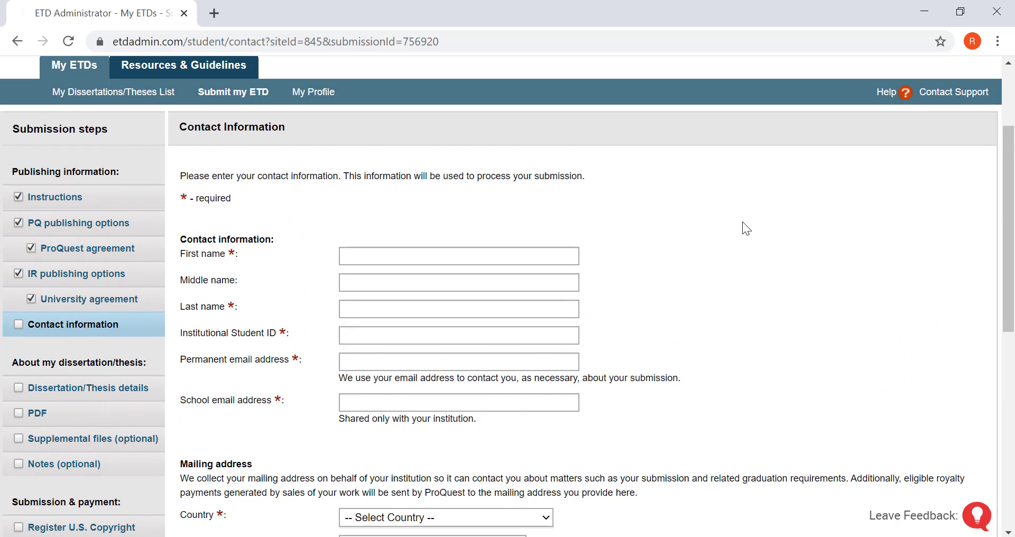
{"action": "left_click", "coordinate": [444, 257]}
{"action": "type", "text": "Bronco"}
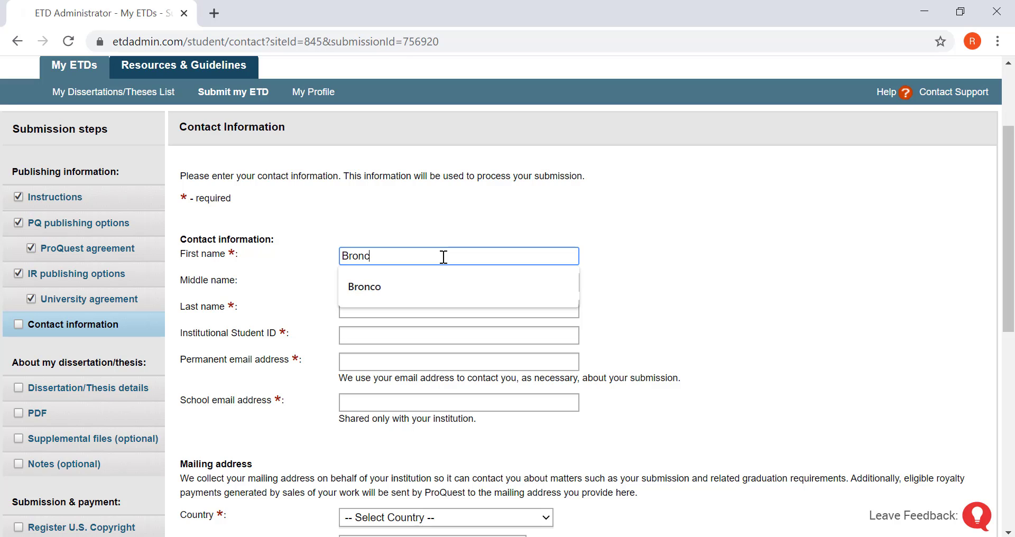
{"action": "key", "text": "Tab"}
{"action": "key", "text": "Tab"}
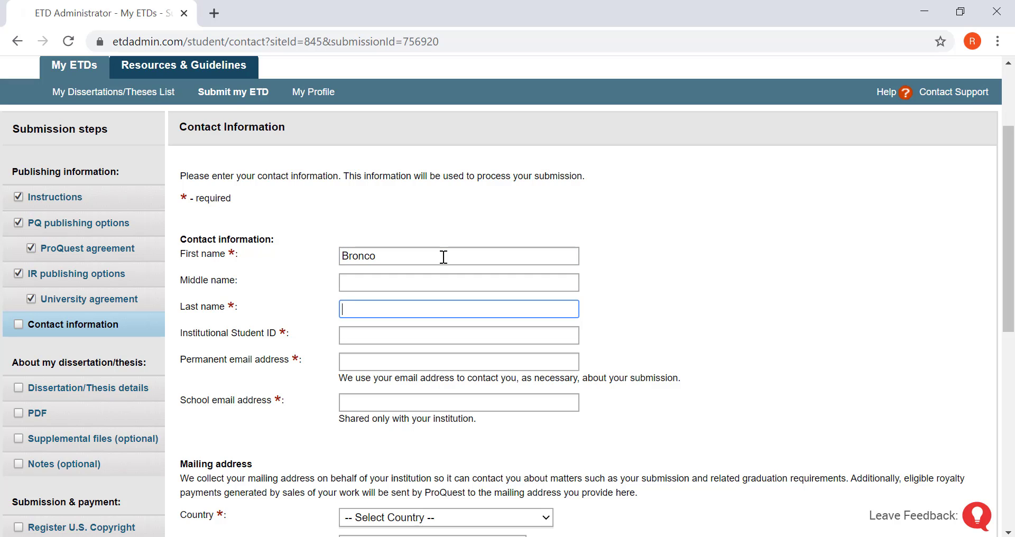
{"action": "type", "text": "Scholar"}
{"action": "key", "text": "Tab"}
{"action": "type", "text": "001234567"}
{"action": "key", "text": "Tab"}
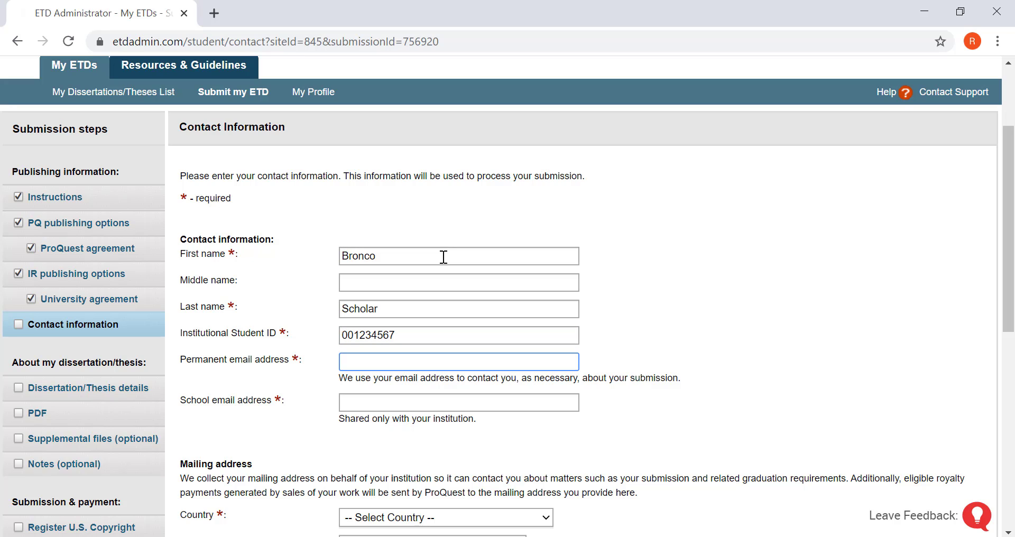
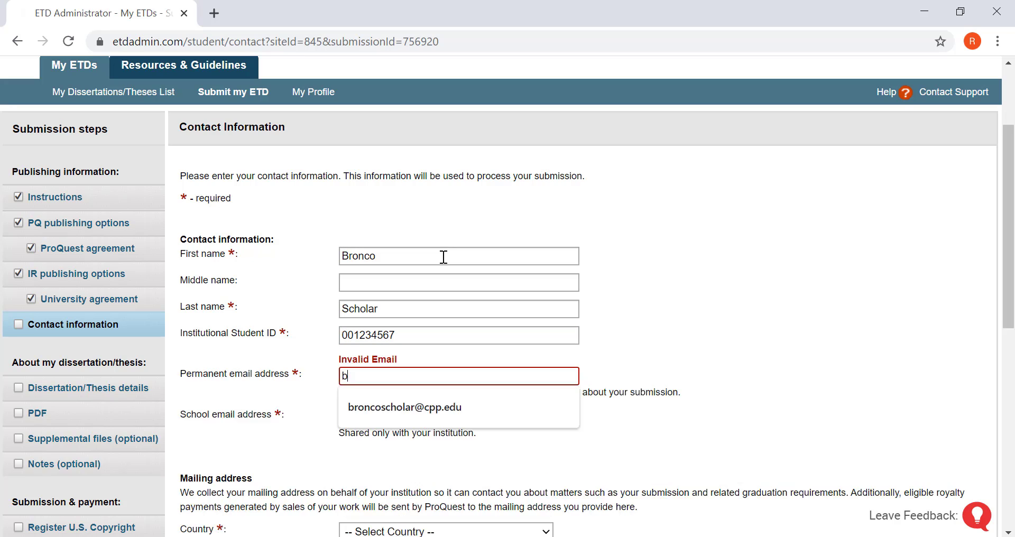
{"action": "key", "text": "Tab"}
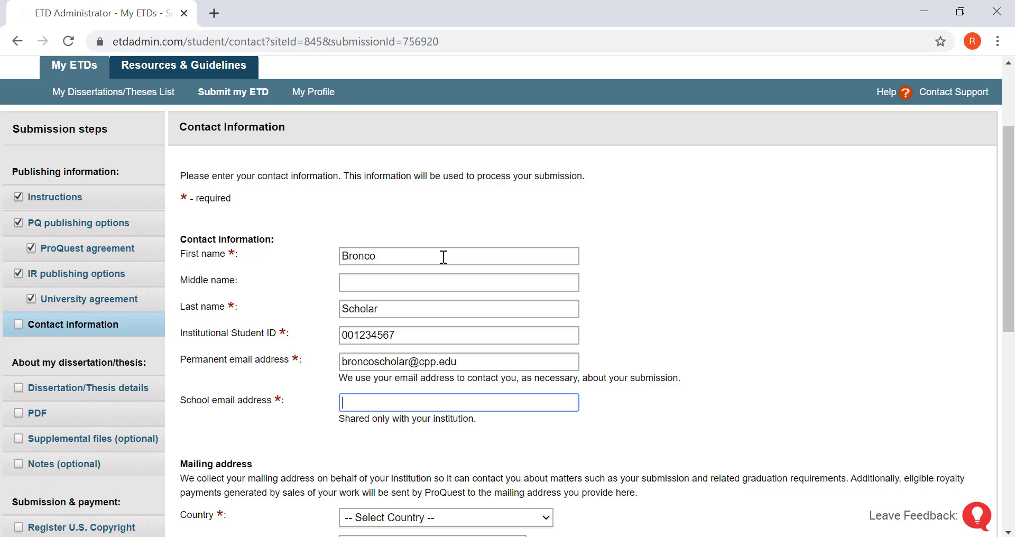
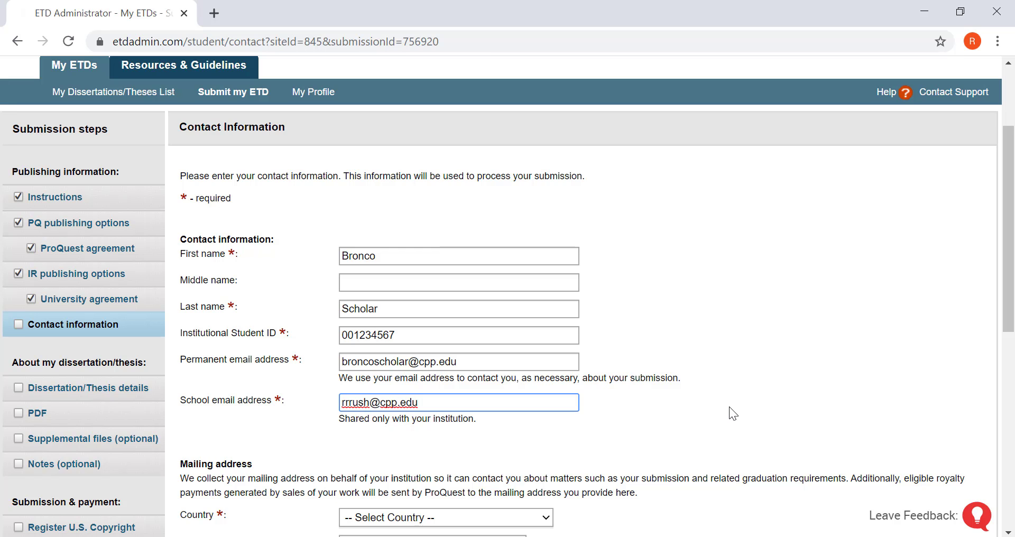
{"action": "left_click", "coordinate": [729, 408]}
Set the country to United States and save the contact information
{"action": "scroll", "coordinate": [729, 408], "scroll_direction": "down", "scroll_amount": 4}
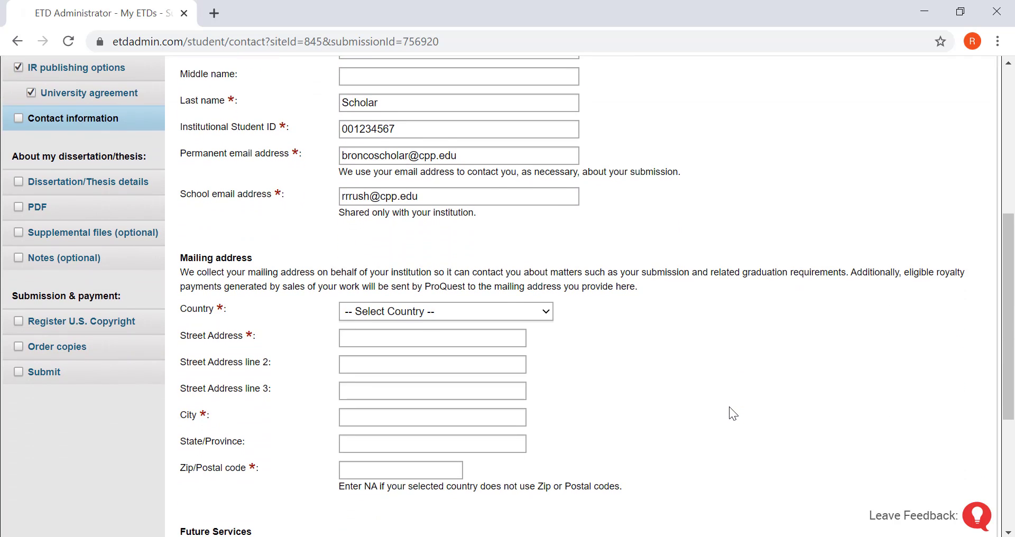
{"action": "scroll", "coordinate": [729, 407], "scroll_direction": "down", "scroll_amount": 2}
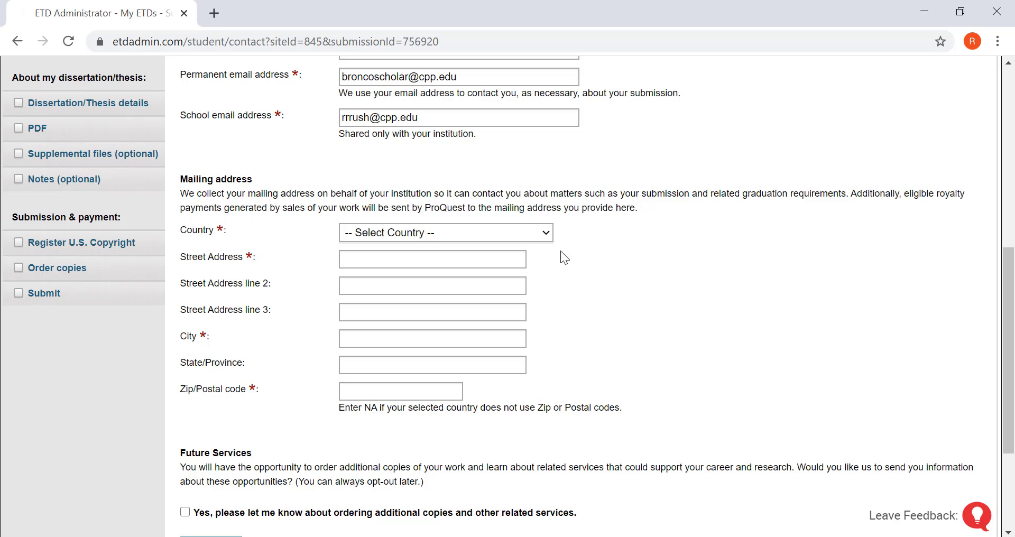
{"action": "left_click", "coordinate": [543, 234]}
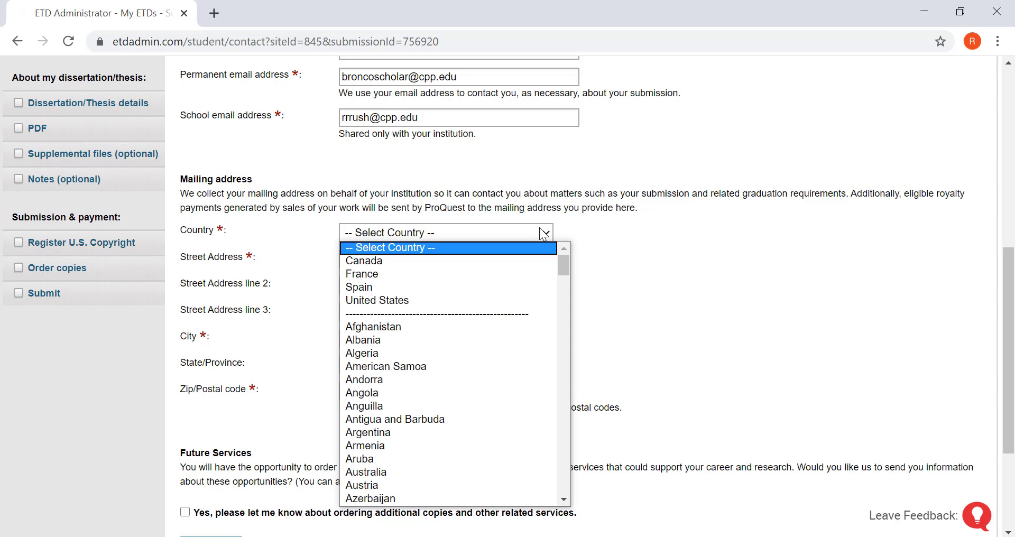
{"action": "left_click", "coordinate": [453, 297]}
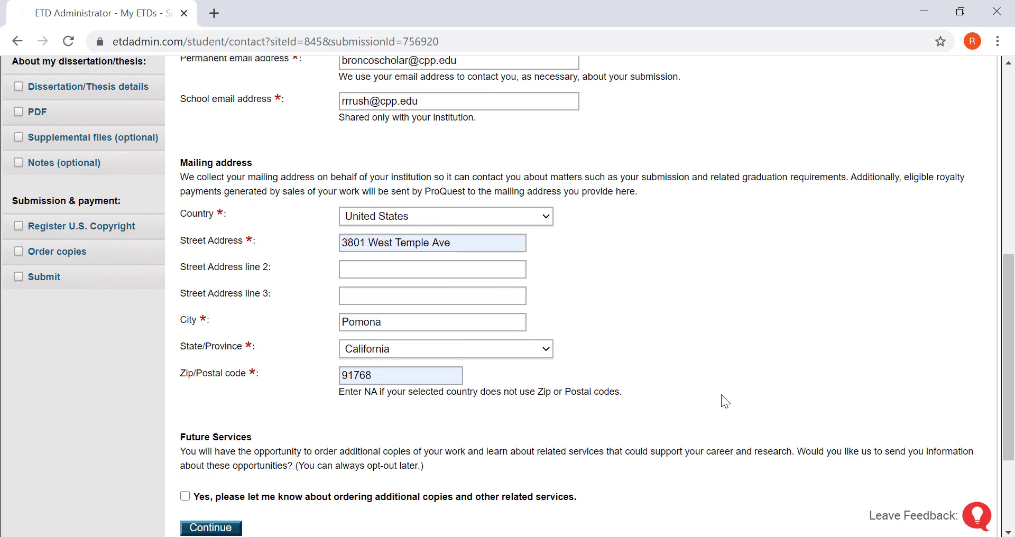
{"action": "scroll", "coordinate": [721, 402], "scroll_direction": "down", "scroll_amount": 2}
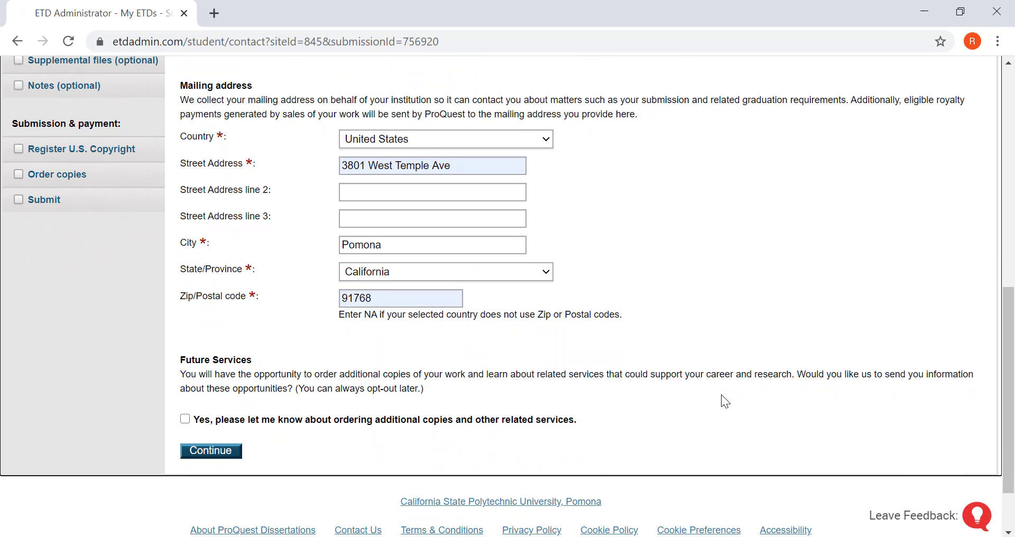
{"action": "left_click", "coordinate": [217, 454]}
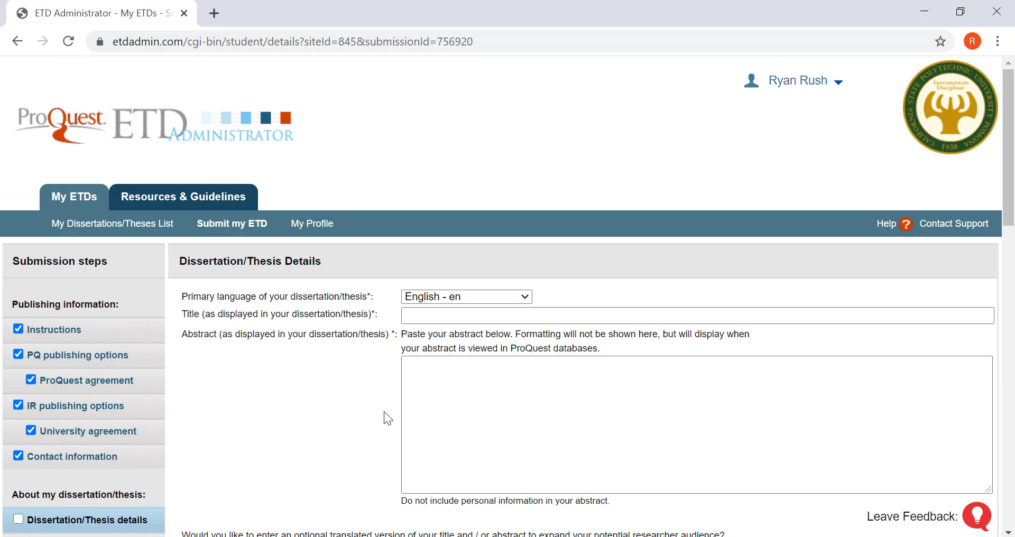
Enter the title 'This is a test document', then select that same line in the Acrobat PDF
{"action": "left_click", "coordinate": [436, 317]}
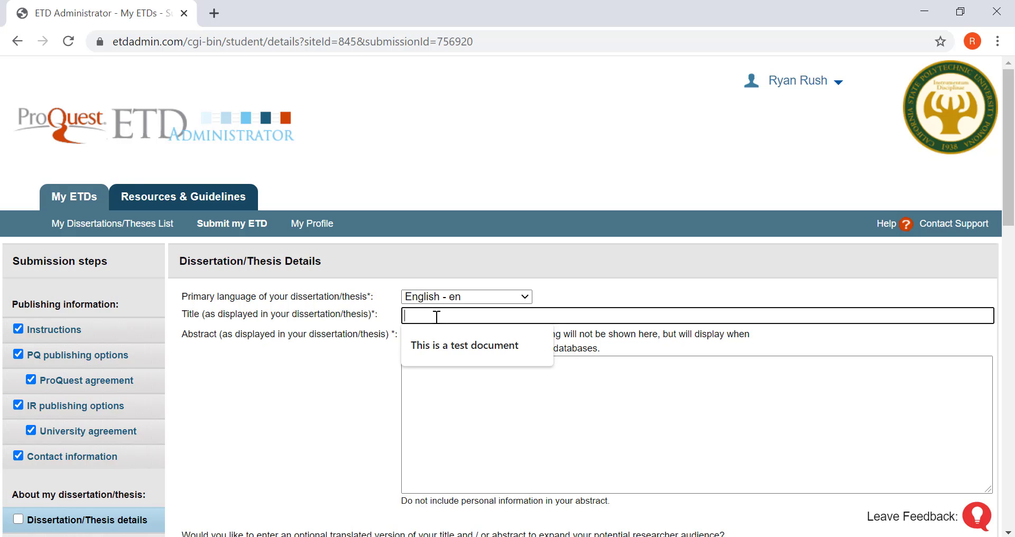
{"action": "type", "text": "This is a test document"}
{"action": "key", "text": "Tab"}
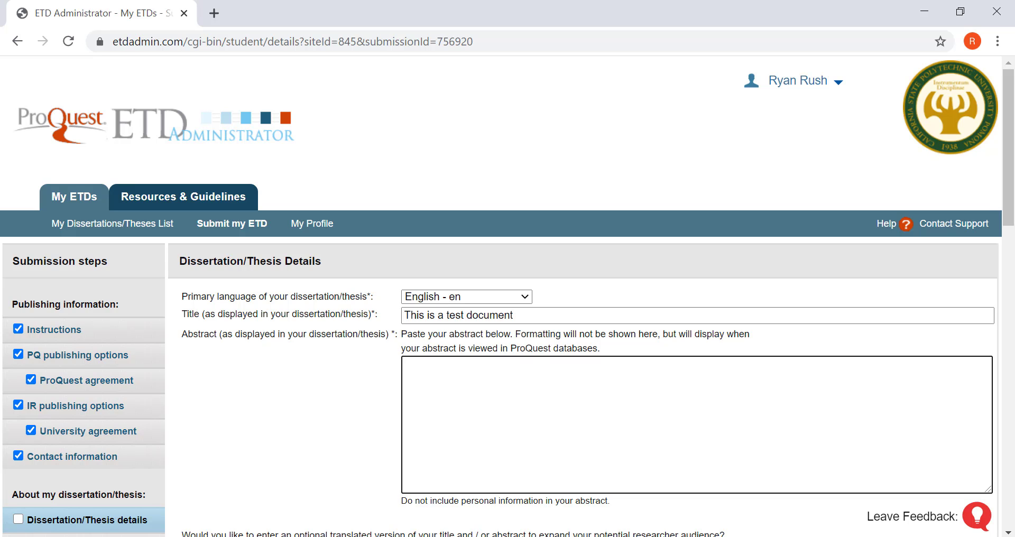
{"action": "key", "text": "alt+Tab"}
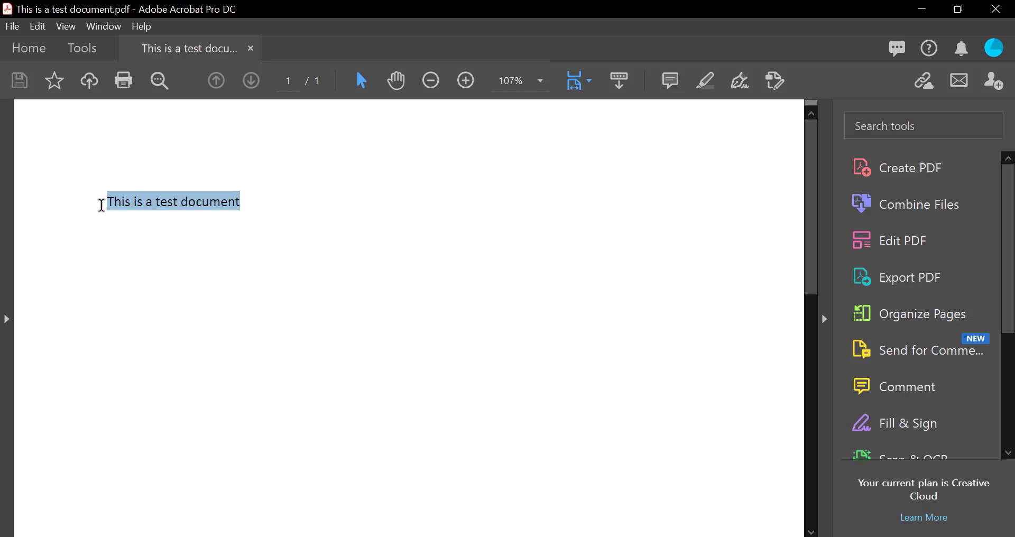
{"action": "left_click_drag", "start_coordinate": [103, 203], "coordinate": [249, 204]}
{"action": "key", "text": "ctrl+c"}
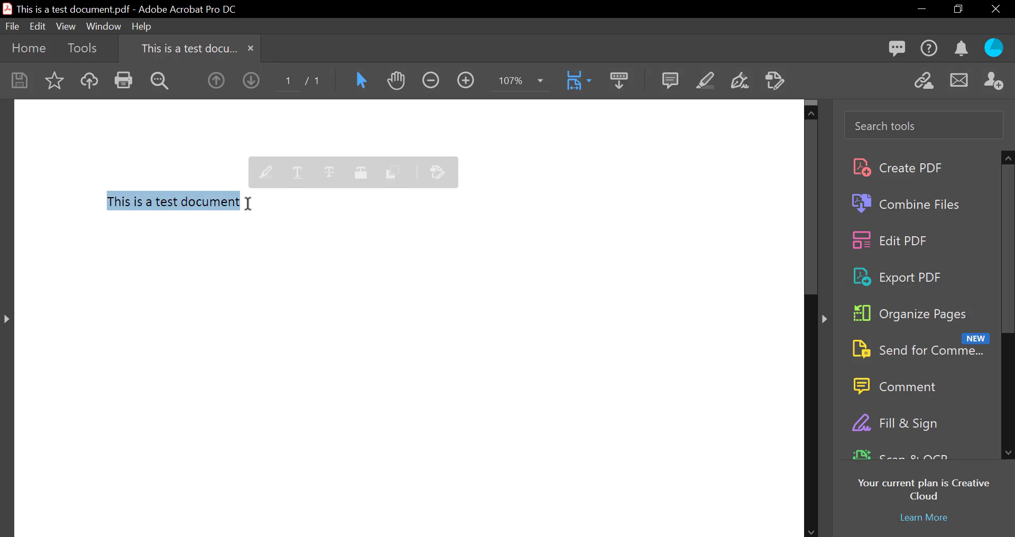
Paste the copied text as the abstract and set manuscript completion and degree years to 2020
{"action": "key", "text": "alt+Tab"}
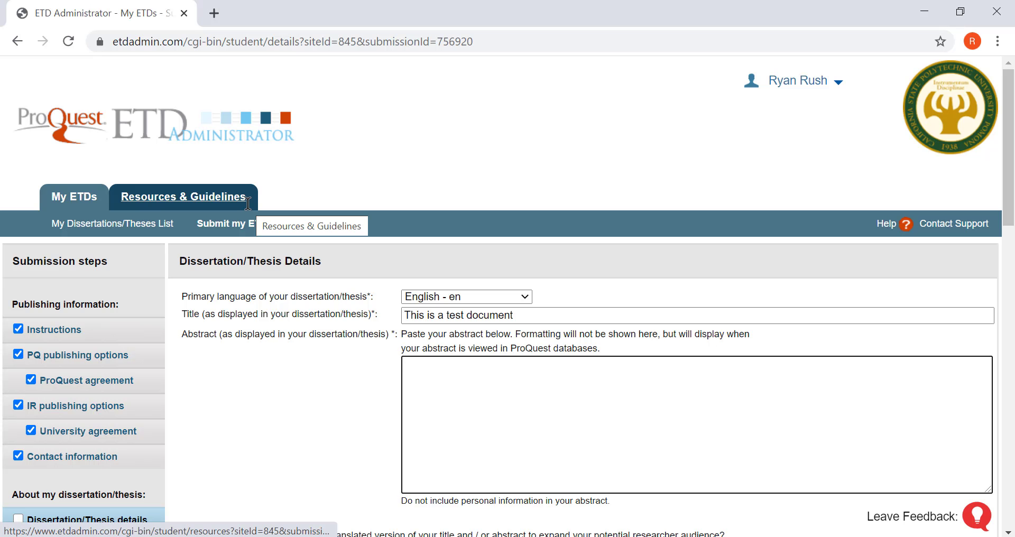
{"action": "key", "text": "ctrl+v"}
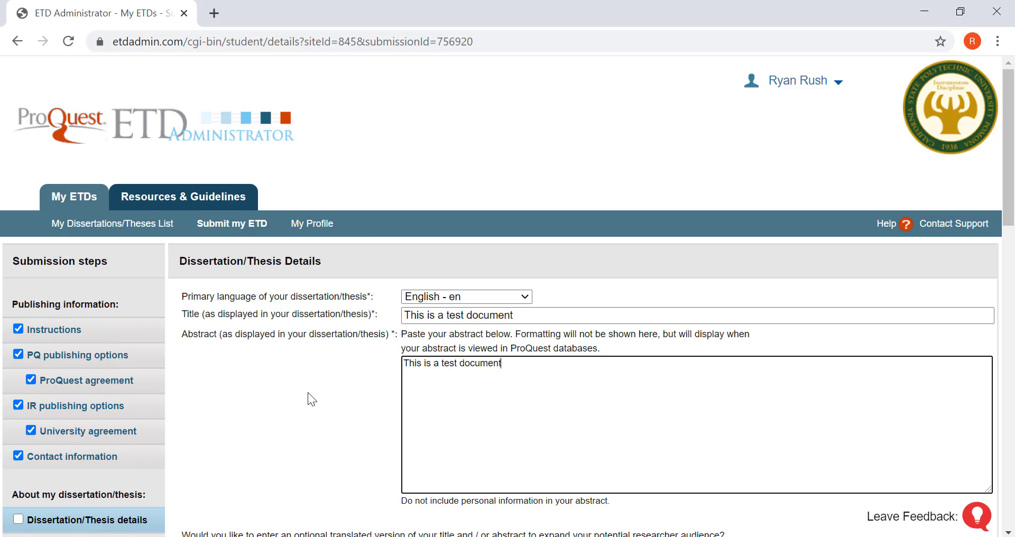
{"action": "scroll", "coordinate": [308, 392], "scroll_direction": "down", "scroll_amount": 3}
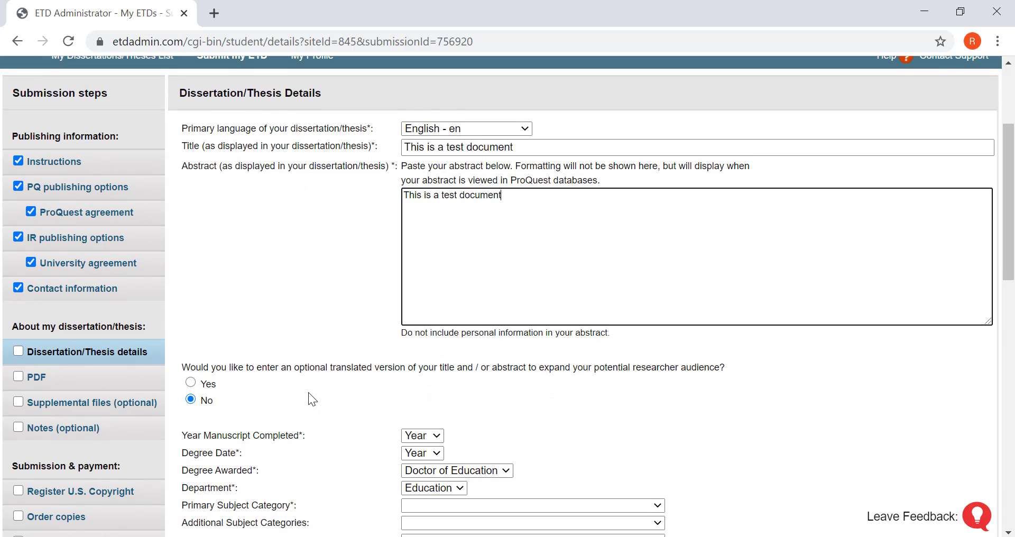
{"action": "scroll", "coordinate": [308, 392], "scroll_direction": "down", "scroll_amount": 1}
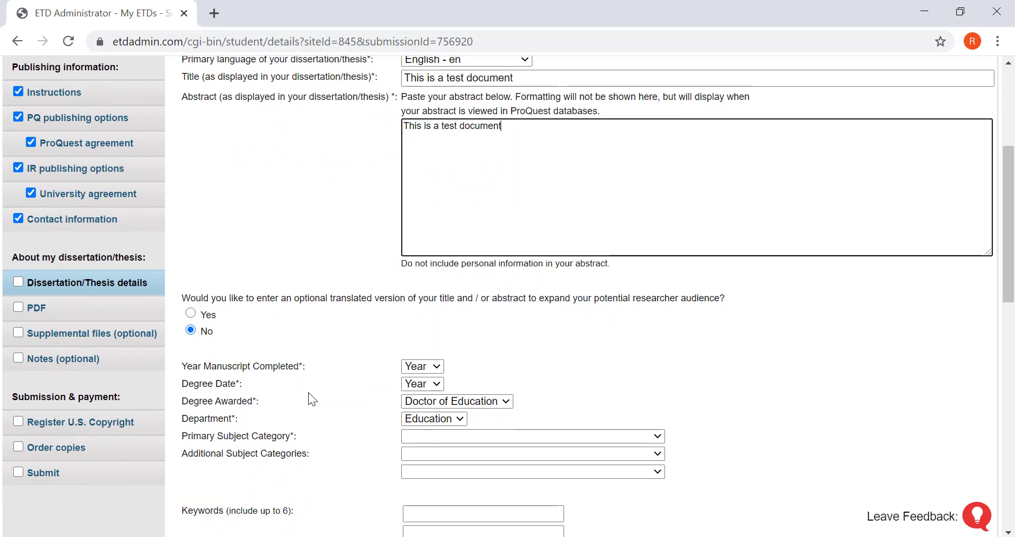
{"action": "scroll", "coordinate": [309, 392], "scroll_direction": "down", "scroll_amount": 1}
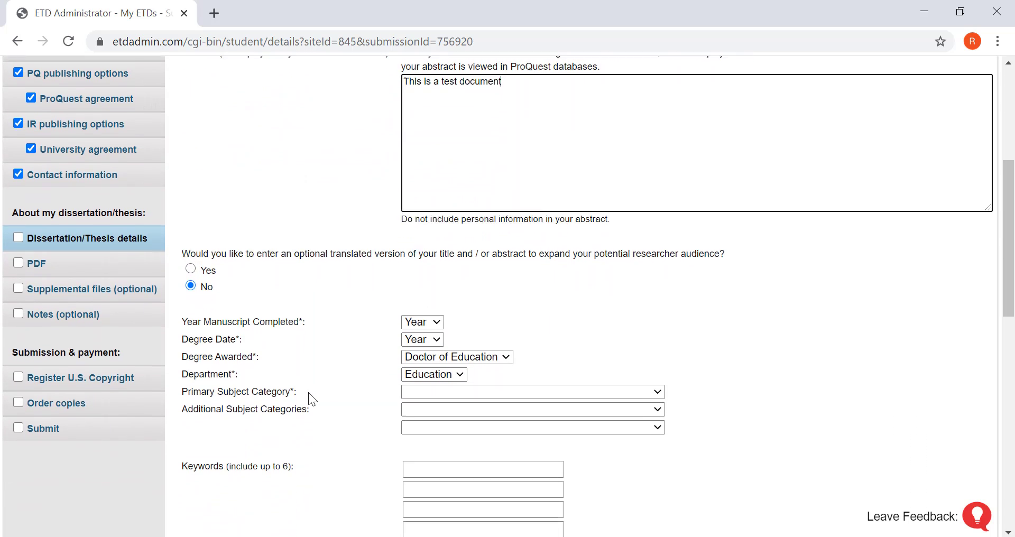
{"action": "scroll", "coordinate": [309, 392], "scroll_direction": "down", "scroll_amount": 1}
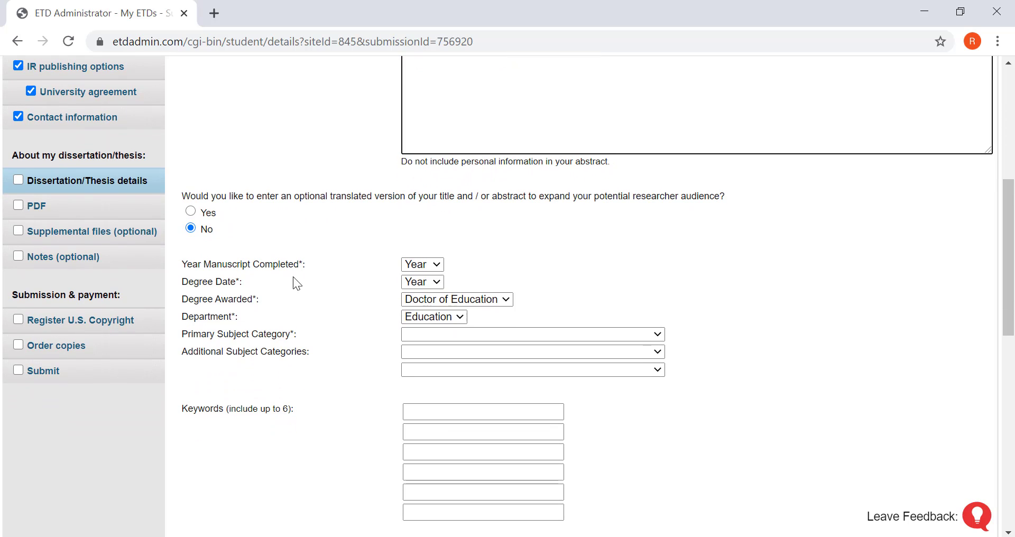
{"action": "left_click", "coordinate": [426, 265]}
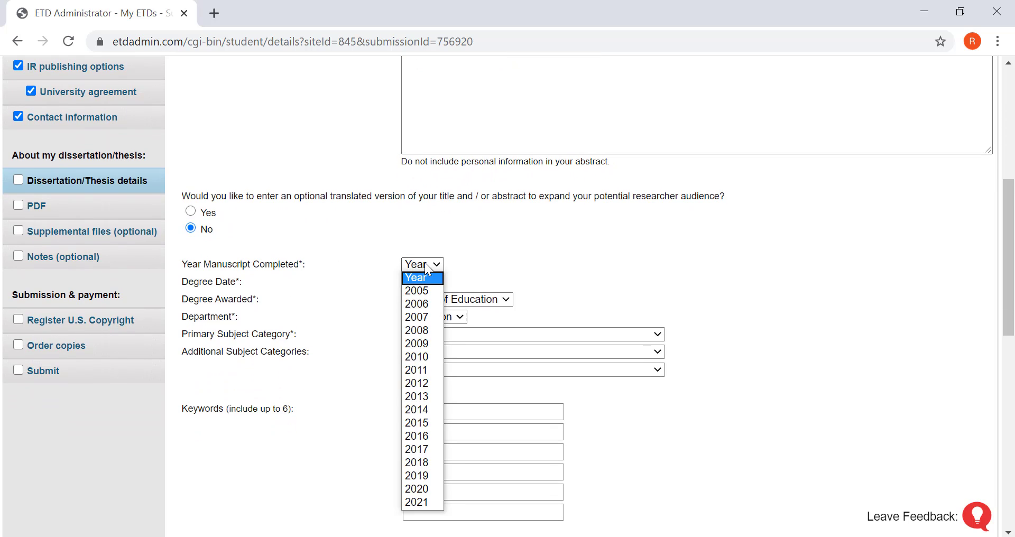
{"action": "key", "text": "Escape"}
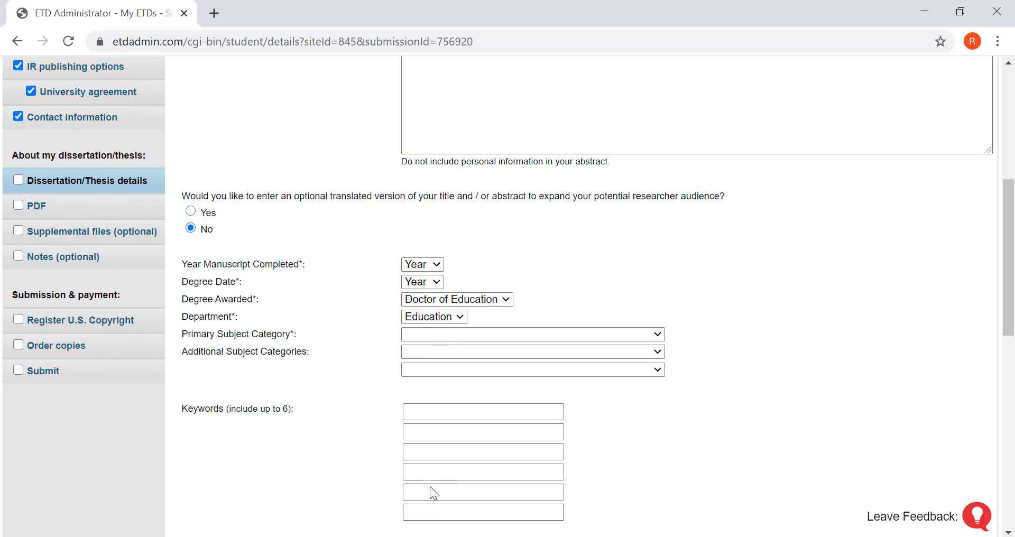
{"action": "left_click", "coordinate": [426, 282]}
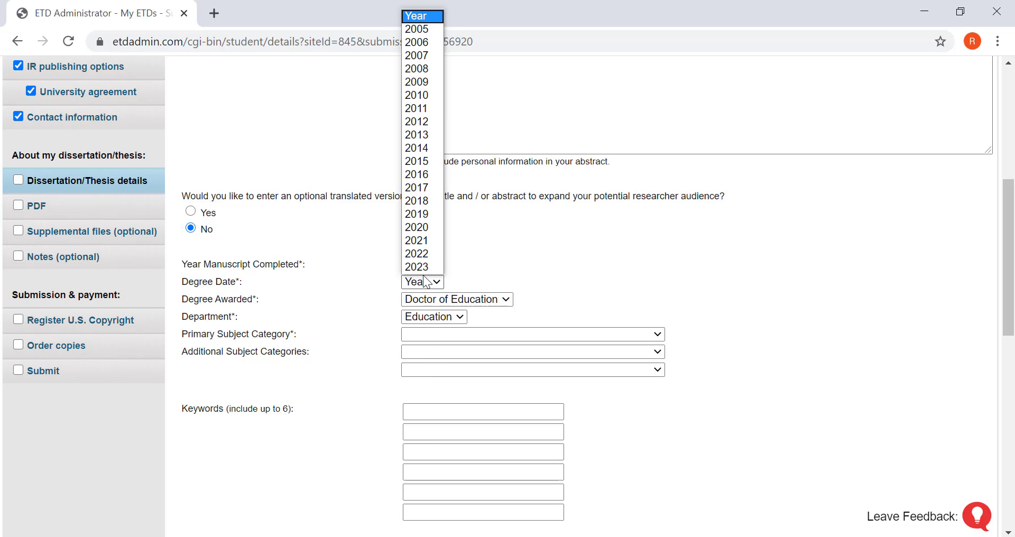
{"action": "left_click", "coordinate": [421, 229]}
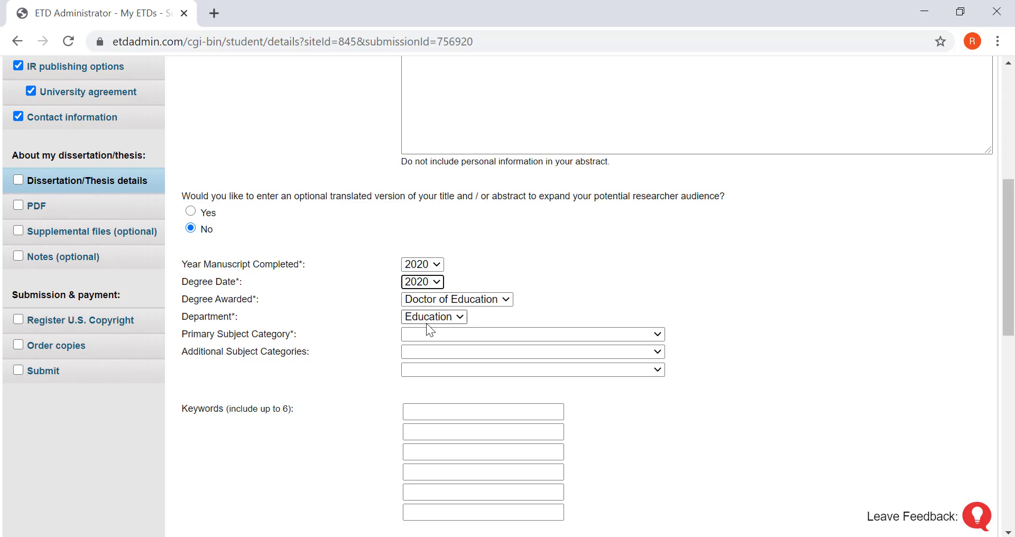
Choose Educational leadership [0449] as the primary subject category
{"action": "left_click", "coordinate": [595, 337]}
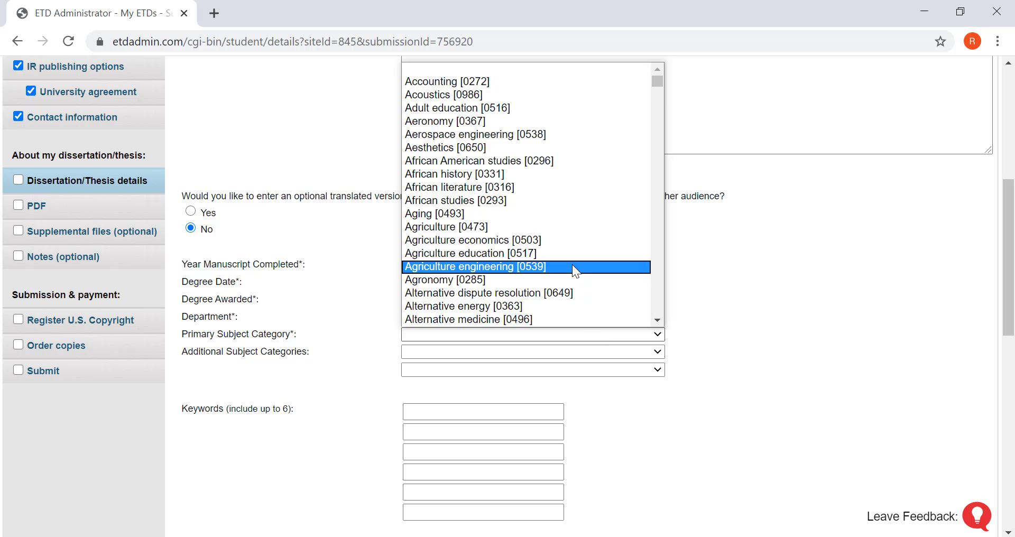
{"action": "scroll", "coordinate": [572, 264], "scroll_direction": "down", "scroll_amount": 13}
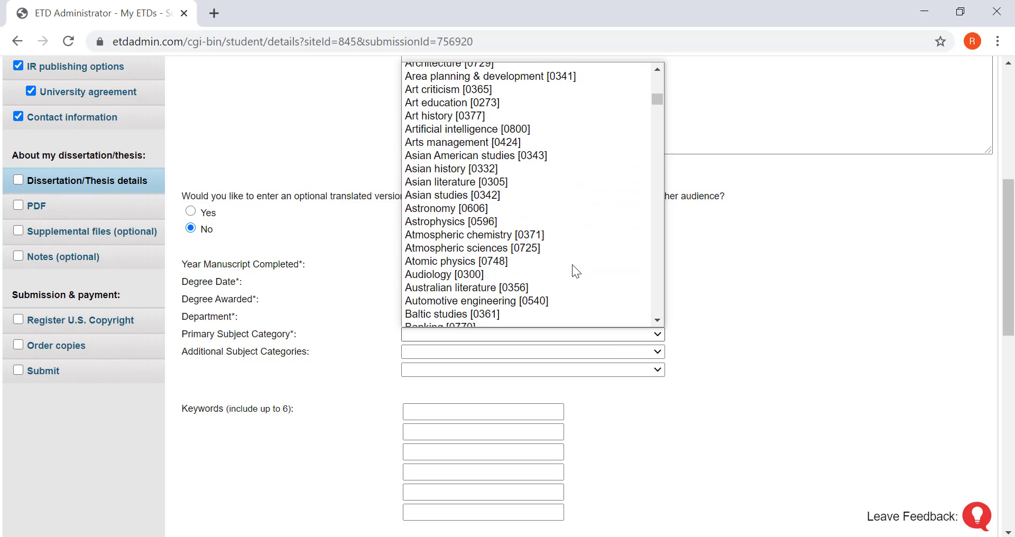
{"action": "scroll", "coordinate": [572, 264], "scroll_direction": "down", "scroll_amount": 15}
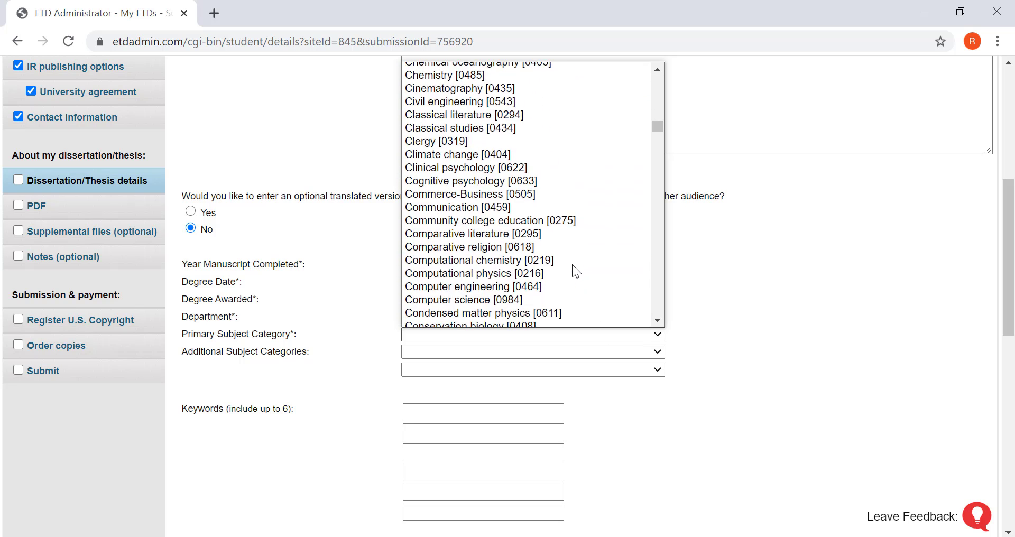
{"action": "scroll", "coordinate": [572, 264], "scroll_direction": "down", "scroll_amount": 5}
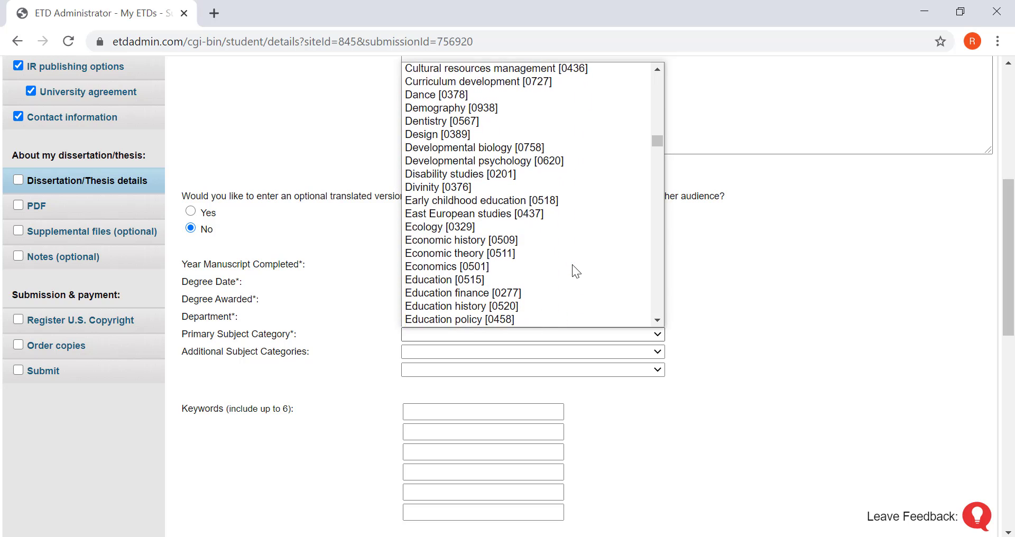
{"action": "scroll", "coordinate": [572, 265], "scroll_direction": "down", "scroll_amount": 1}
{"action": "scroll", "coordinate": [572, 264], "scroll_direction": "down", "scroll_amount": 2}
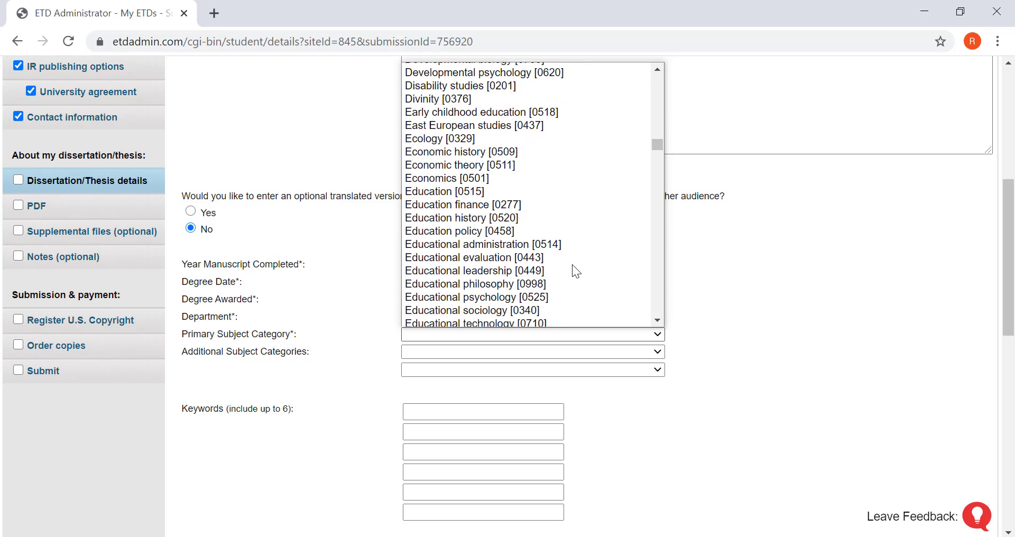
{"action": "left_click", "coordinate": [532, 268]}
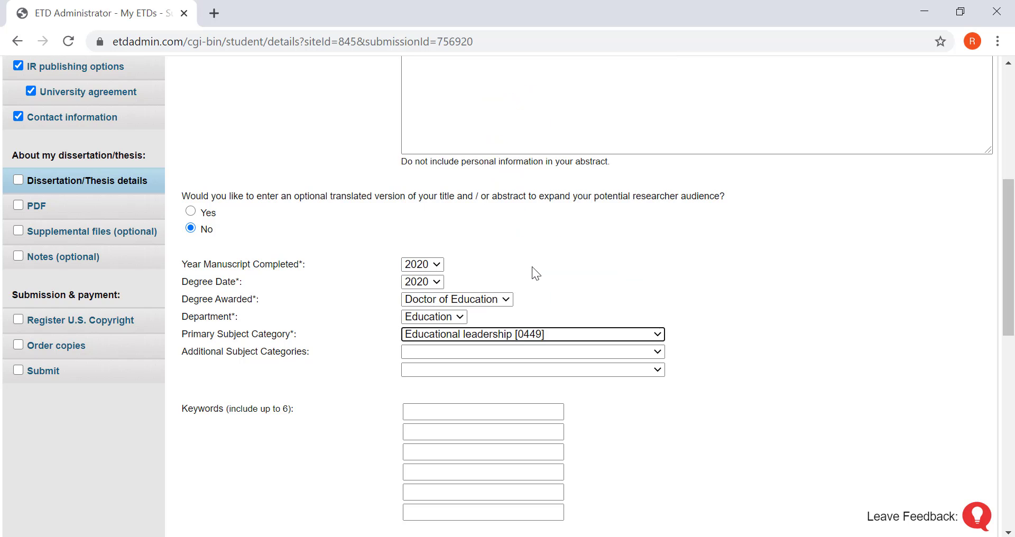
Fill all six keyword fields from the saved autofill entry
{"action": "scroll", "coordinate": [356, 451], "scroll_direction": "down", "scroll_amount": 1}
{"action": "scroll", "coordinate": [356, 452], "scroll_direction": "down", "scroll_amount": 1}
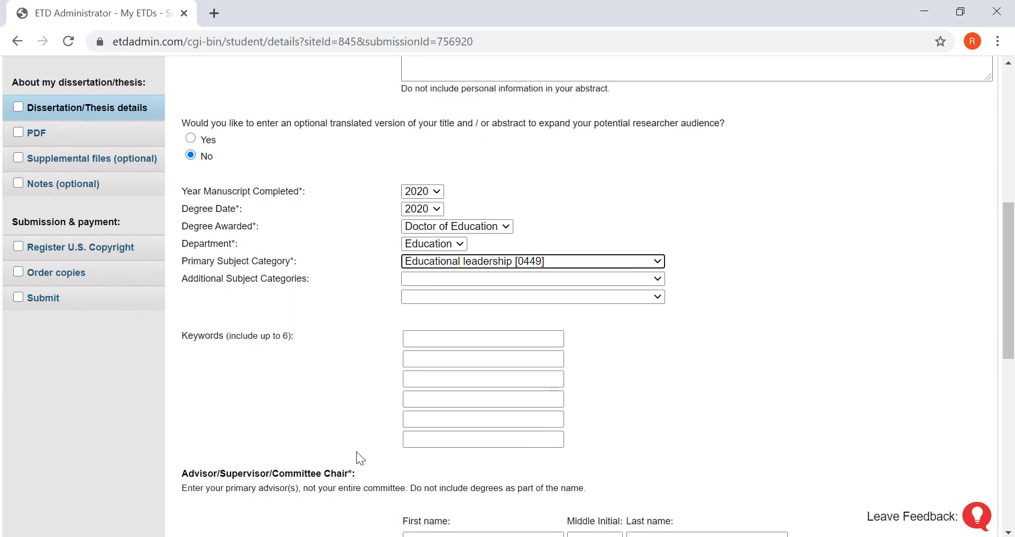
{"action": "left_click", "coordinate": [413, 333]}
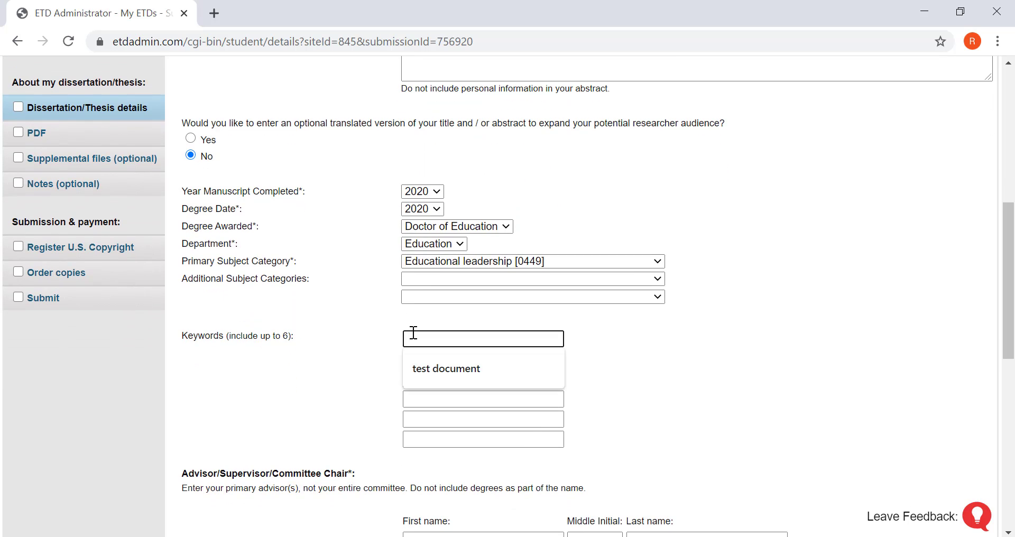
{"action": "left_click", "coordinate": [414, 369]}
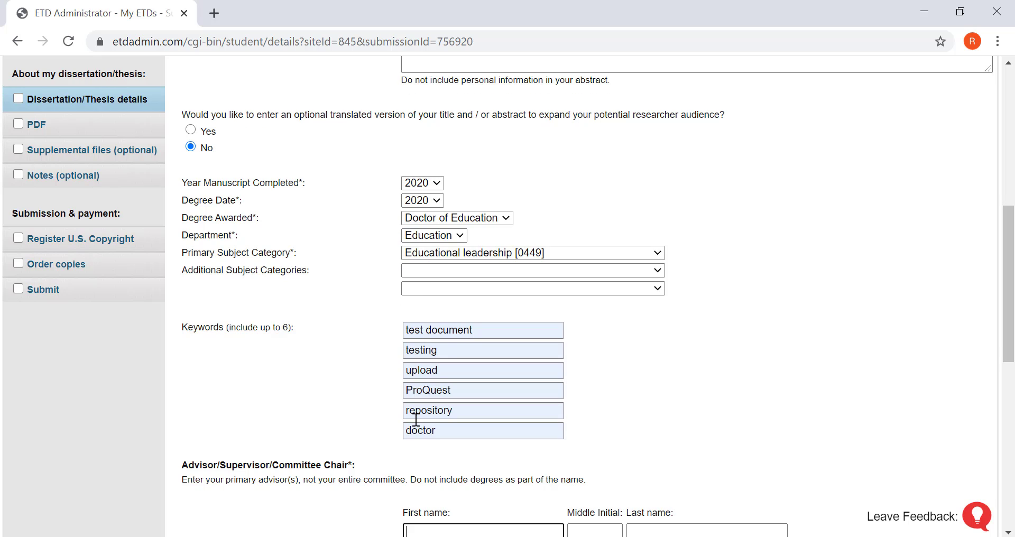
{"action": "scroll", "coordinate": [416, 419], "scroll_direction": "down", "scroll_amount": 5}
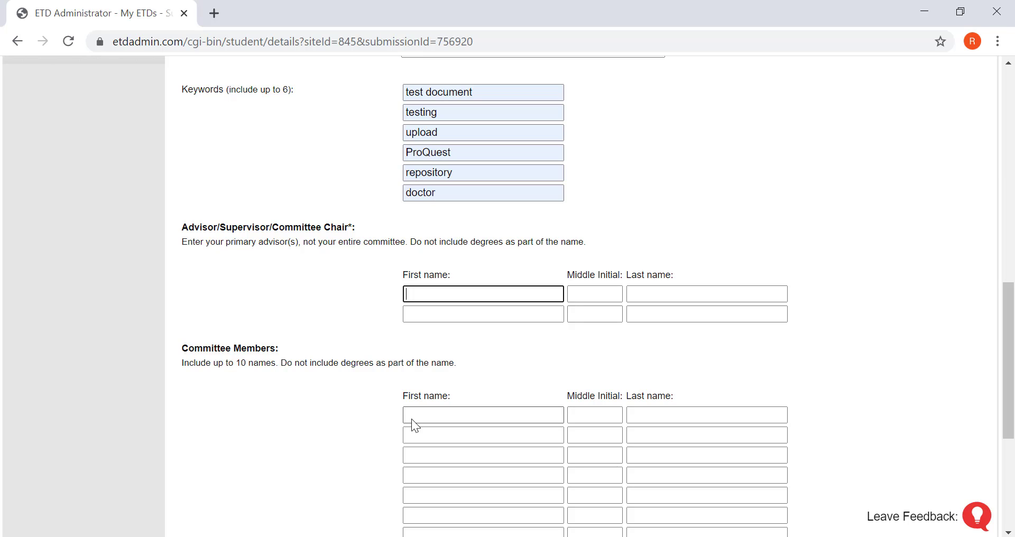
Fill the advisor's first and last name from the autocomplete suggestions
{"action": "type", "text": "B"}
{"action": "key", "text": "Down"}
{"action": "key", "text": "Tab"}
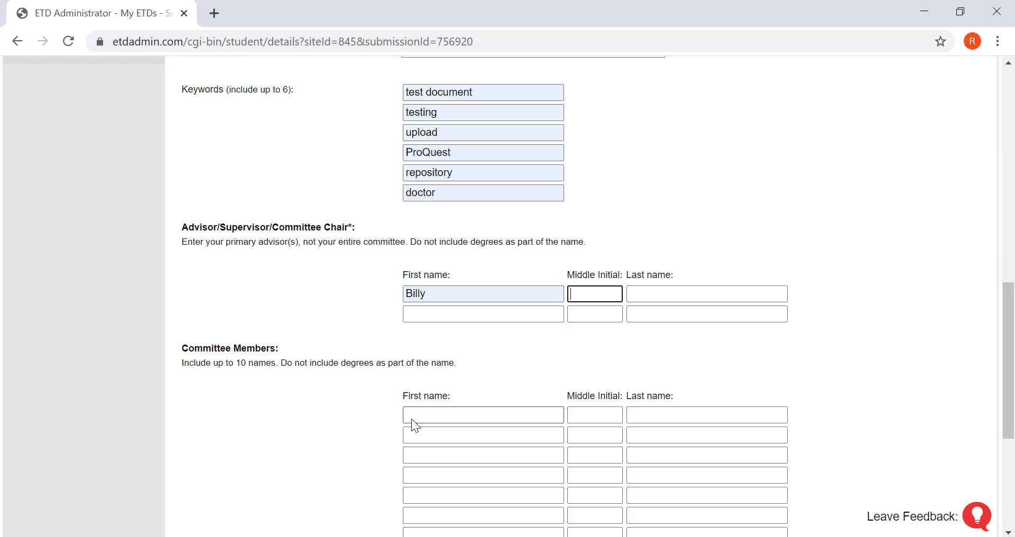
{"action": "key", "text": "Tab"}
{"action": "type", "text": "B"}
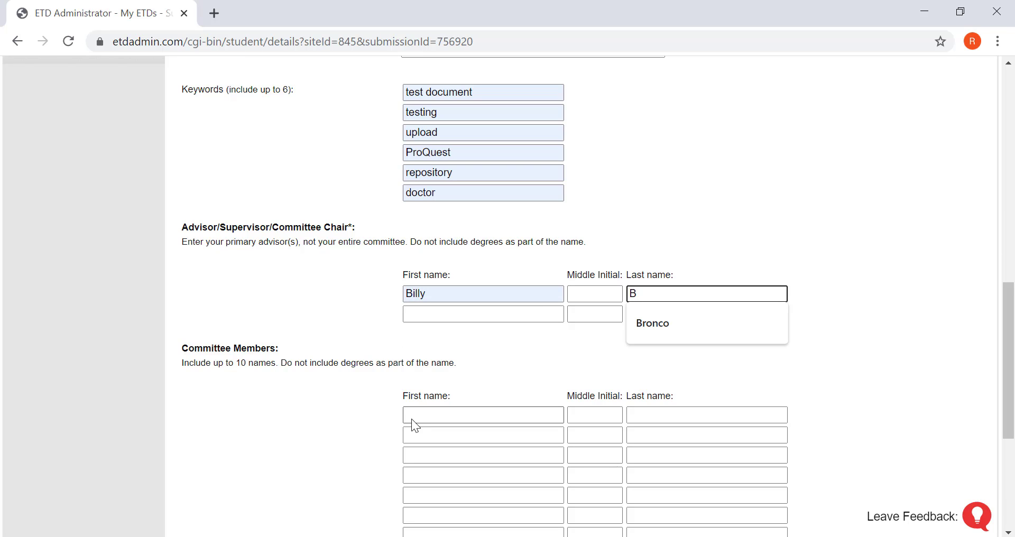
{"action": "key", "text": "Down"}
{"action": "key", "text": "Tab"}
Add two committee members, CalPoly Pomona and University Library, via autocomplete
{"action": "left_click", "coordinate": [411, 419]}
{"action": "key", "text": "Down"}
{"action": "key", "text": "Tab"}
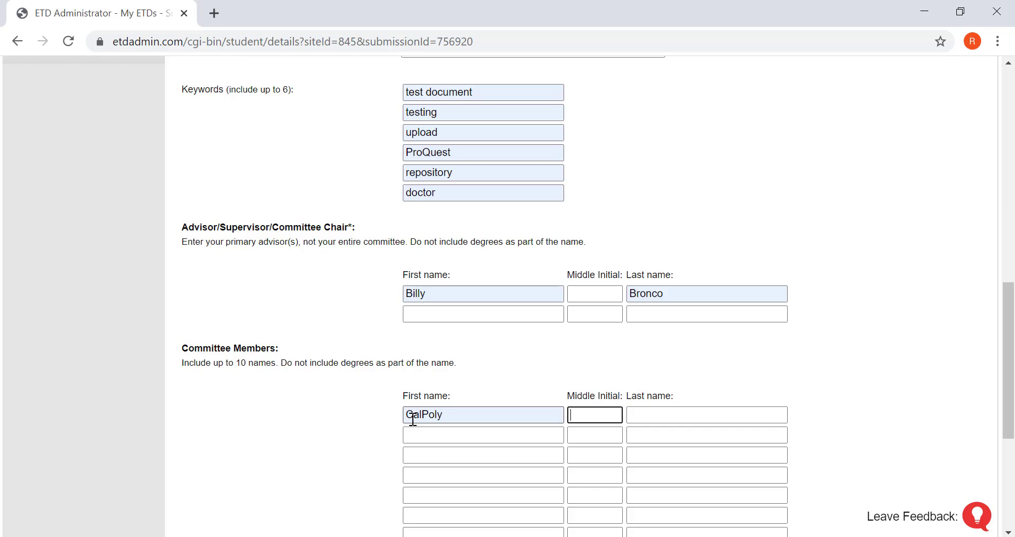
{"action": "key", "text": "Tab"}
{"action": "type", "text": "P"}
{"action": "key", "text": "Down"}
{"action": "key", "text": "Tab"}
{"action": "type", "text": "U"}
{"action": "key", "text": "Down"}
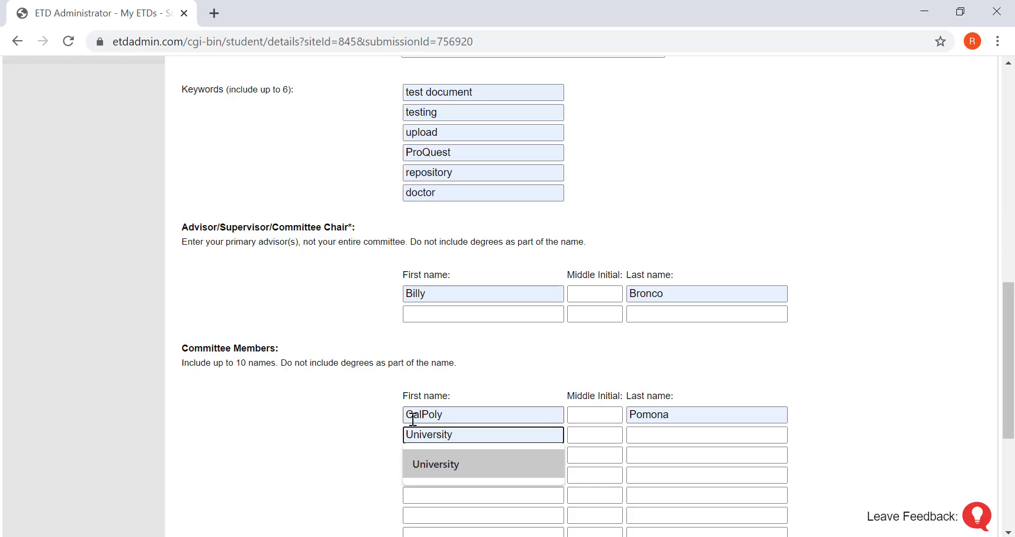
{"action": "key", "text": "Tab"}
{"action": "key", "text": "Tab"}
{"action": "type", "text": "L"}
{"action": "key", "text": "Down"}
{"action": "key", "text": "Return"}
{"action": "key", "text": "Tab"}
Save the dissertation details and upload 'This is a test document.pdf'
{"action": "scroll", "coordinate": [413, 419], "scroll_direction": "down", "scroll_amount": 5}
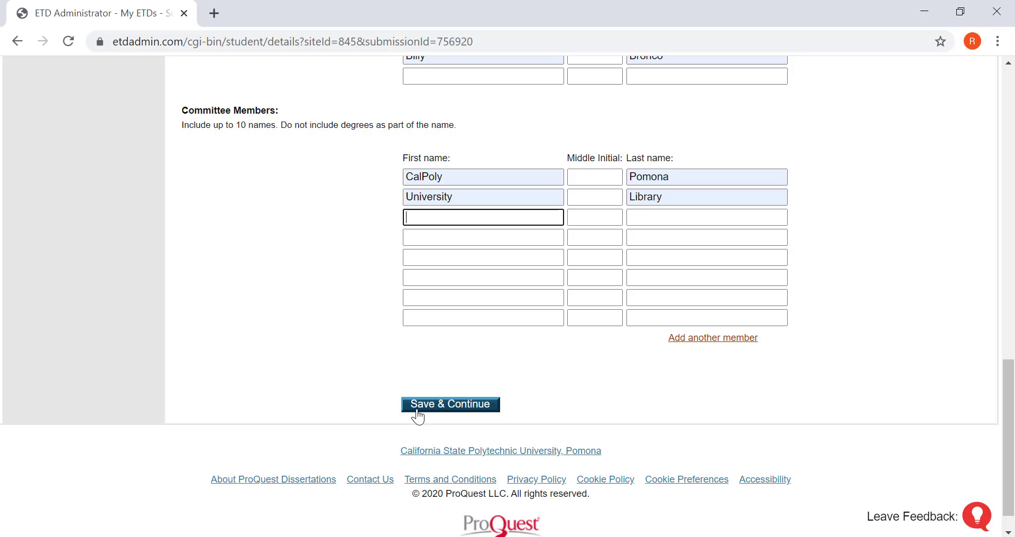
{"action": "left_click", "coordinate": [417, 415]}
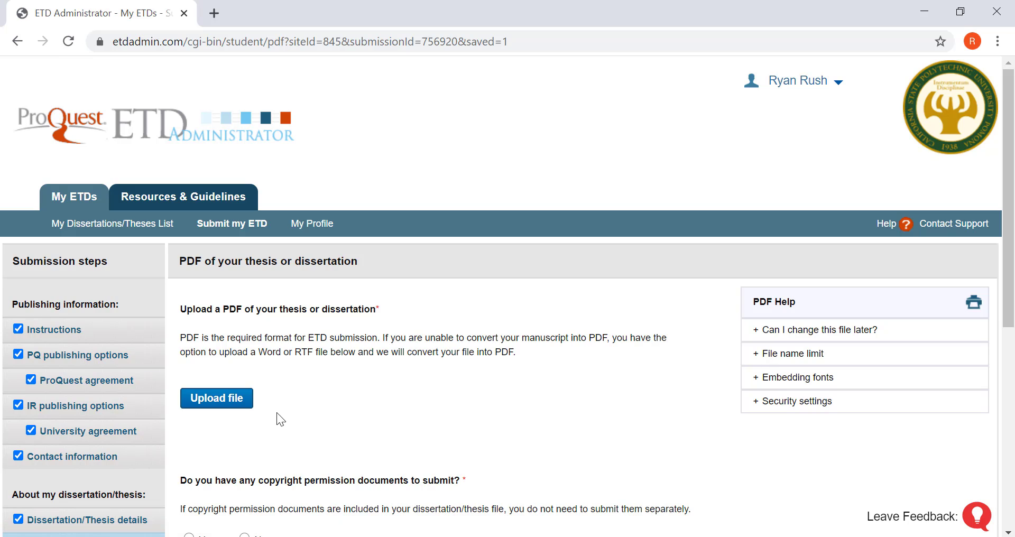
{"action": "left_click", "coordinate": [237, 407]}
{"action": "left_click", "coordinate": [594, 427]}
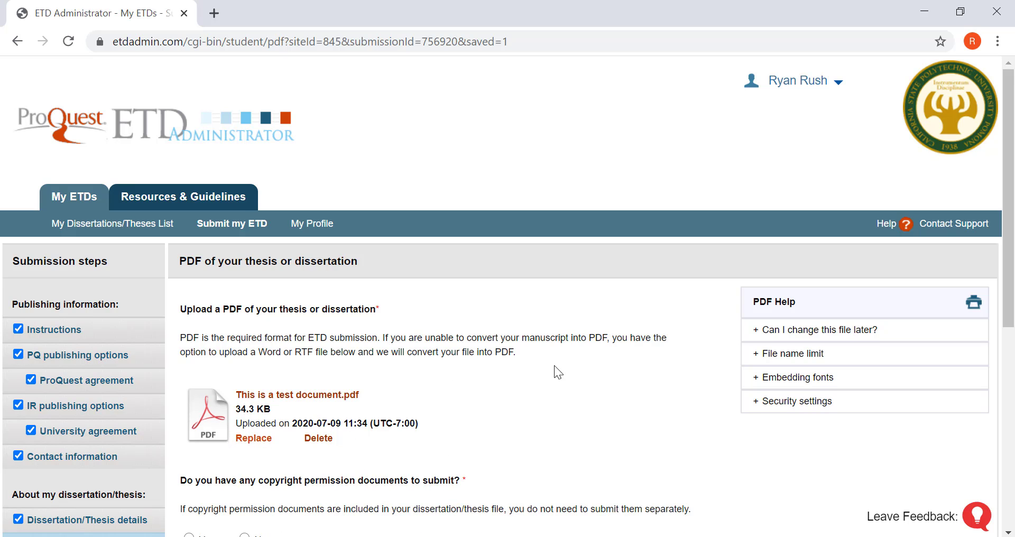
Answer No for copyright permission documents and save the PDF step
{"action": "scroll", "coordinate": [554, 366], "scroll_direction": "down", "scroll_amount": 3}
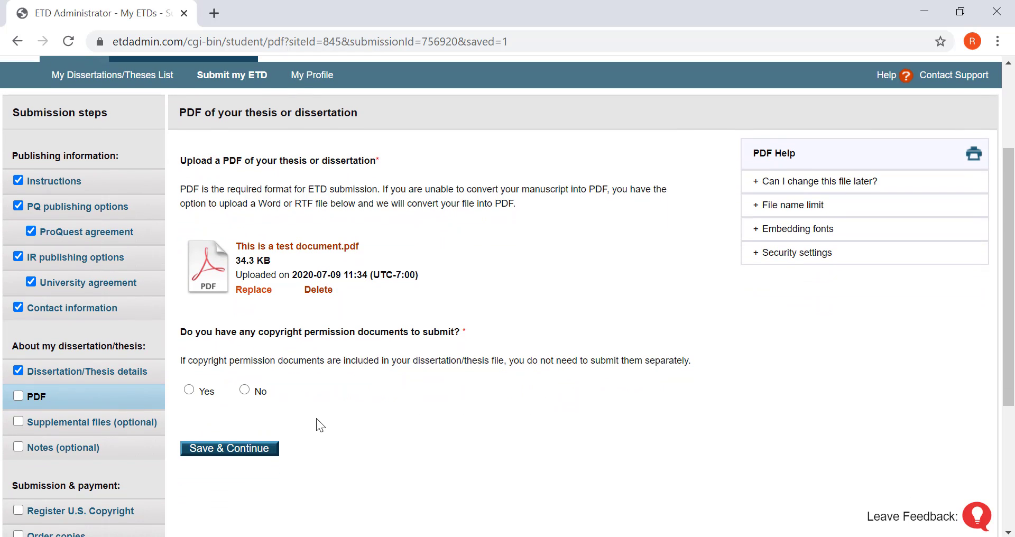
{"action": "left_click", "coordinate": [246, 392]}
{"action": "left_click", "coordinate": [245, 462]}
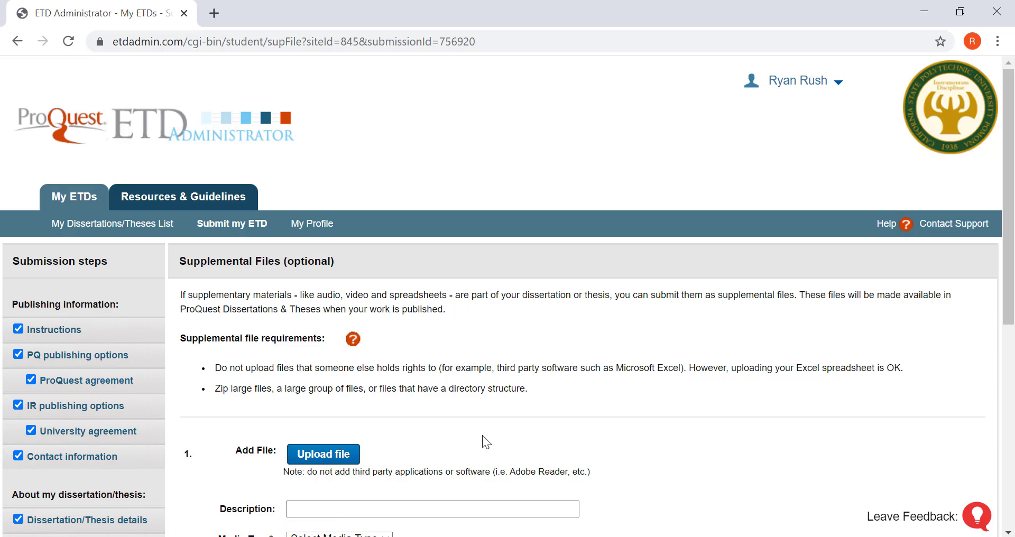
Save the Supplemental Files and Notes to Administrator steps blank
{"action": "scroll", "coordinate": [482, 435], "scroll_direction": "down", "scroll_amount": 4}
{"action": "scroll", "coordinate": [482, 436], "scroll_direction": "down", "scroll_amount": 3}
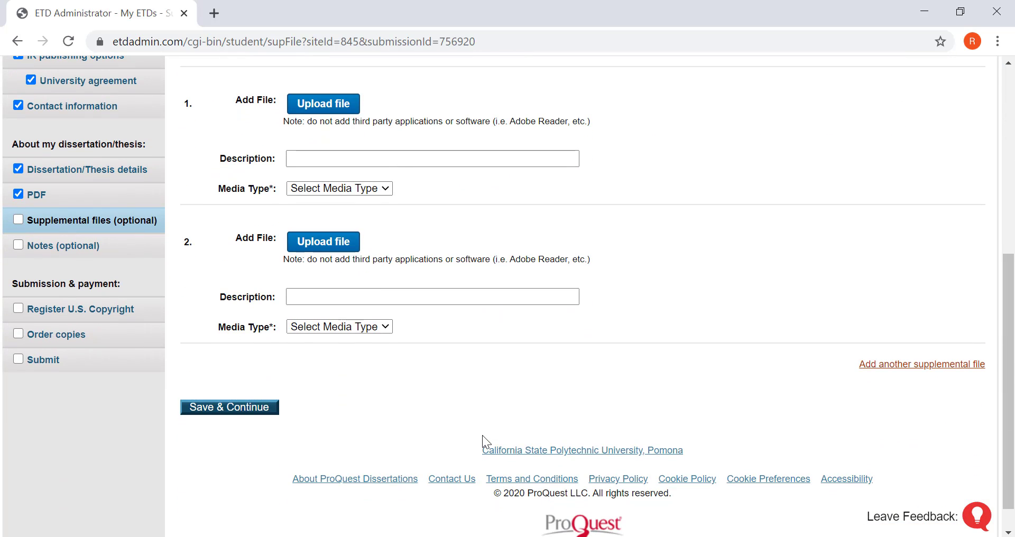
{"action": "left_click", "coordinate": [259, 408]}
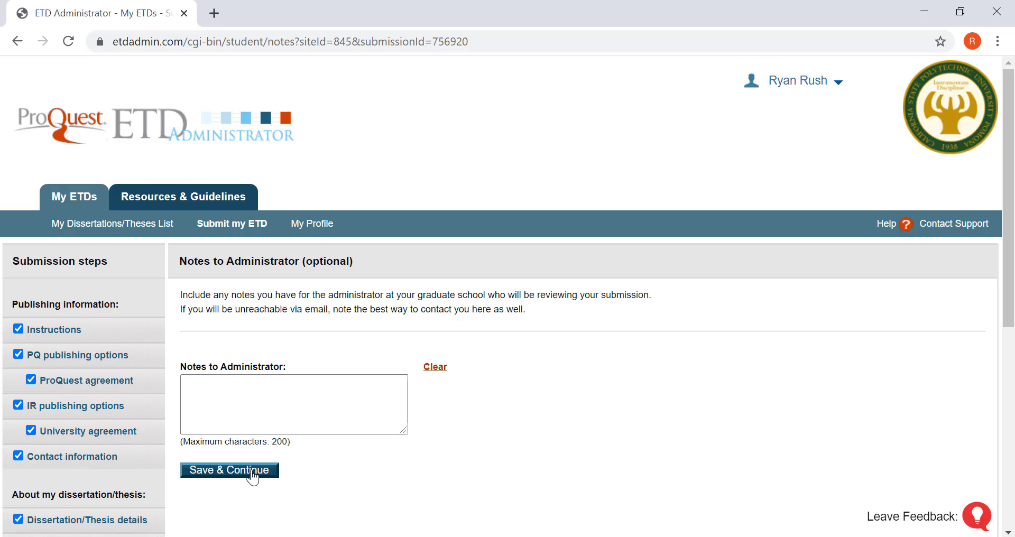
{"action": "left_click", "coordinate": [252, 473]}
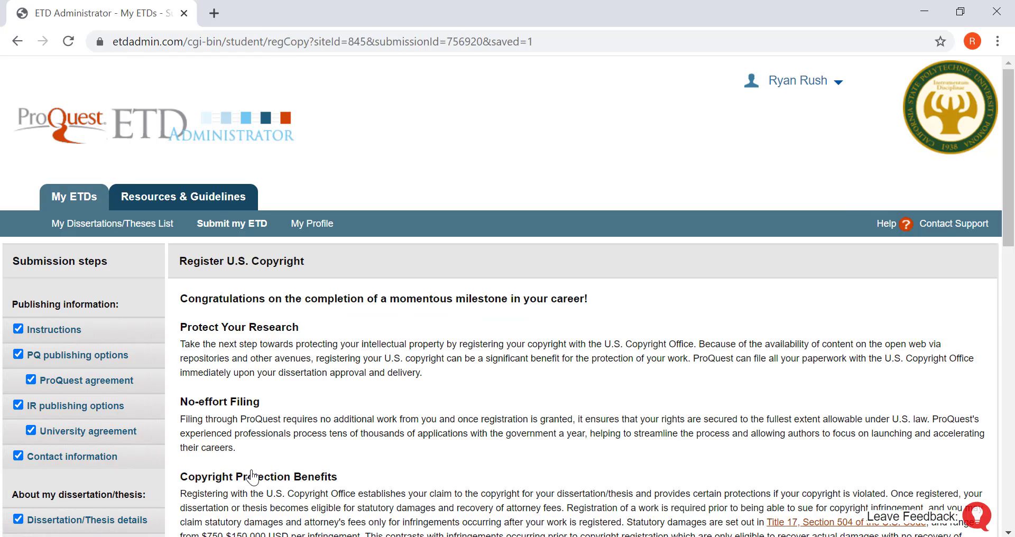
Answer No to prior copyright registration, decline ProQuest copyright filing, and save
{"action": "scroll", "coordinate": [252, 477], "scroll_direction": "down", "scroll_amount": 6}
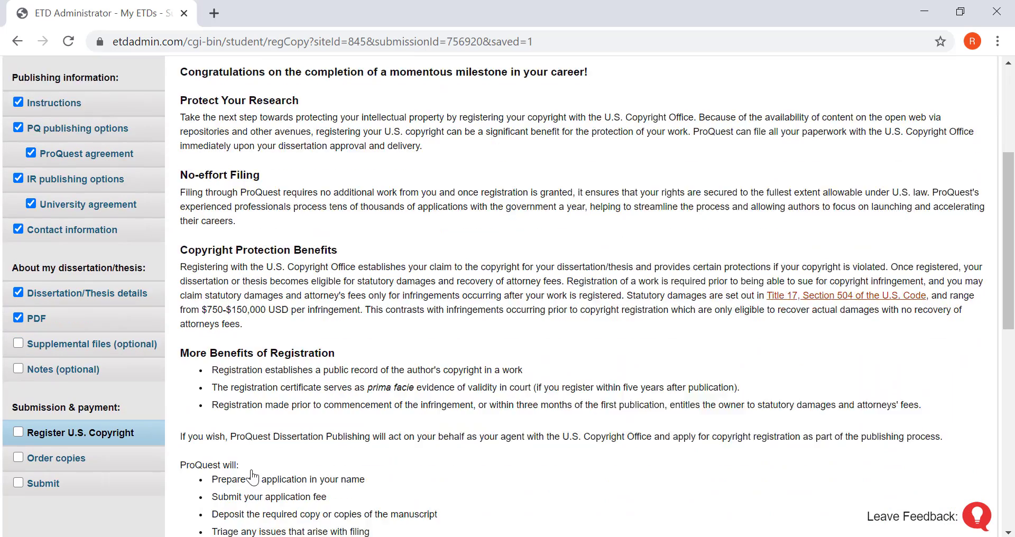
{"action": "scroll", "coordinate": [252, 477], "scroll_direction": "down", "scroll_amount": 5}
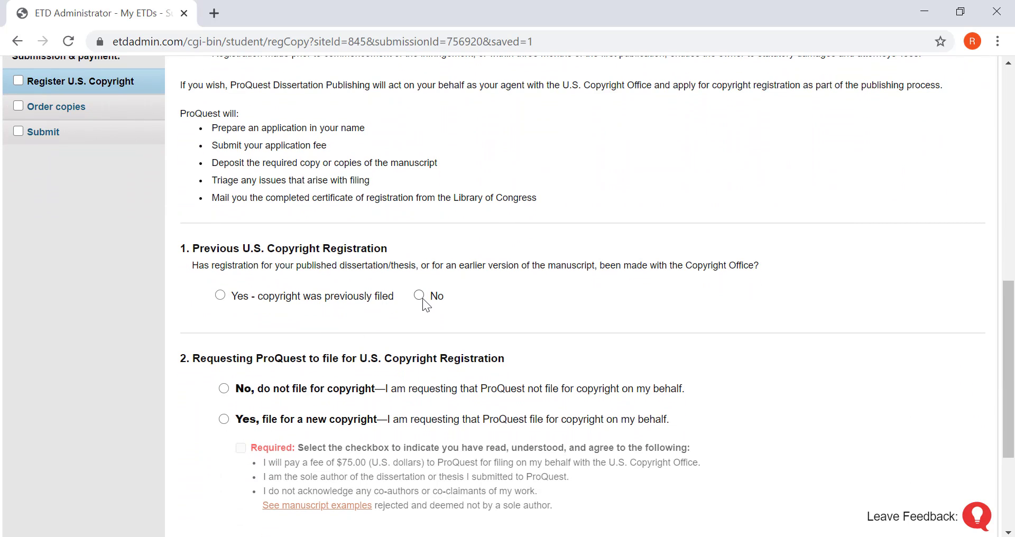
{"action": "scroll", "coordinate": [424, 304], "scroll_direction": "down", "scroll_amount": 1}
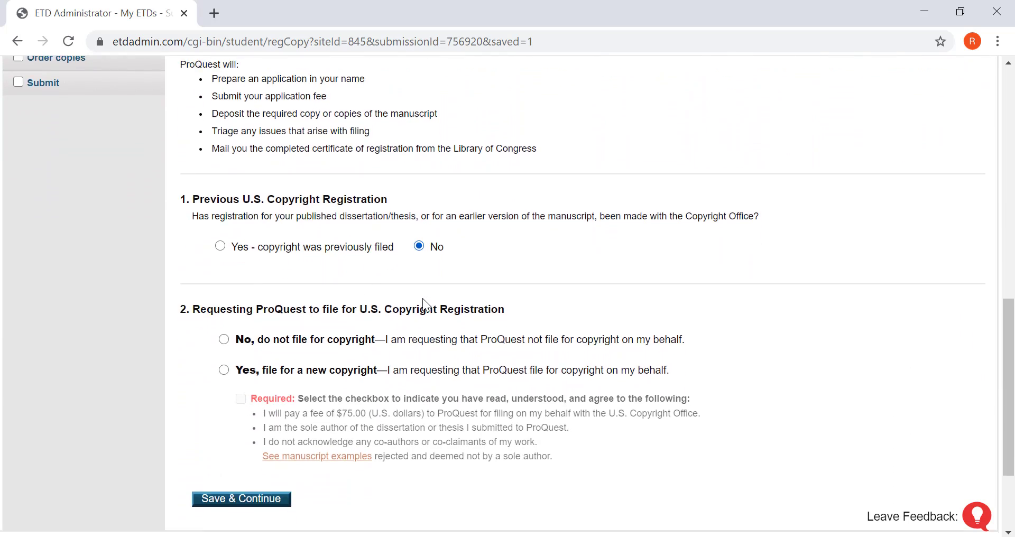
{"action": "left_click", "coordinate": [225, 334]}
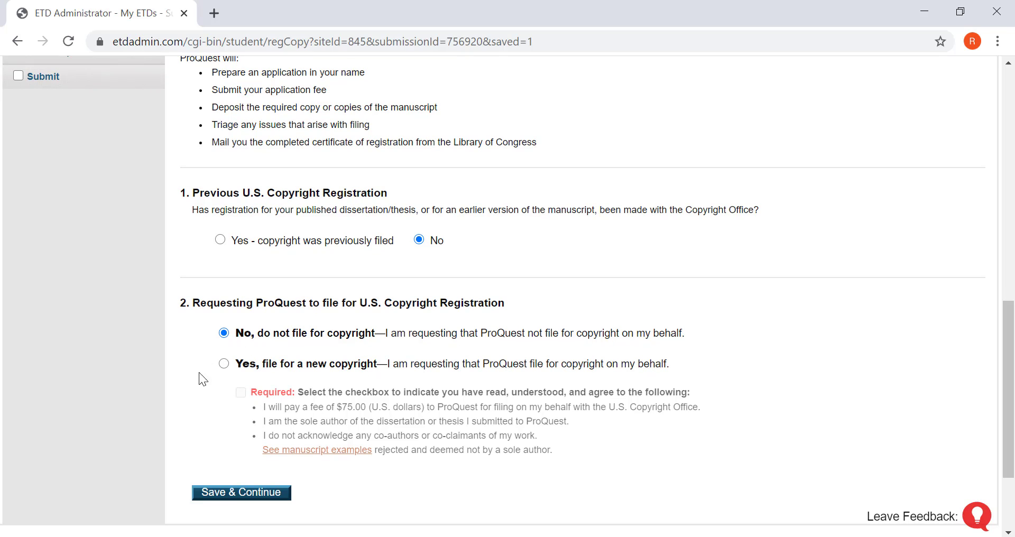
{"action": "left_click", "coordinate": [221, 500]}
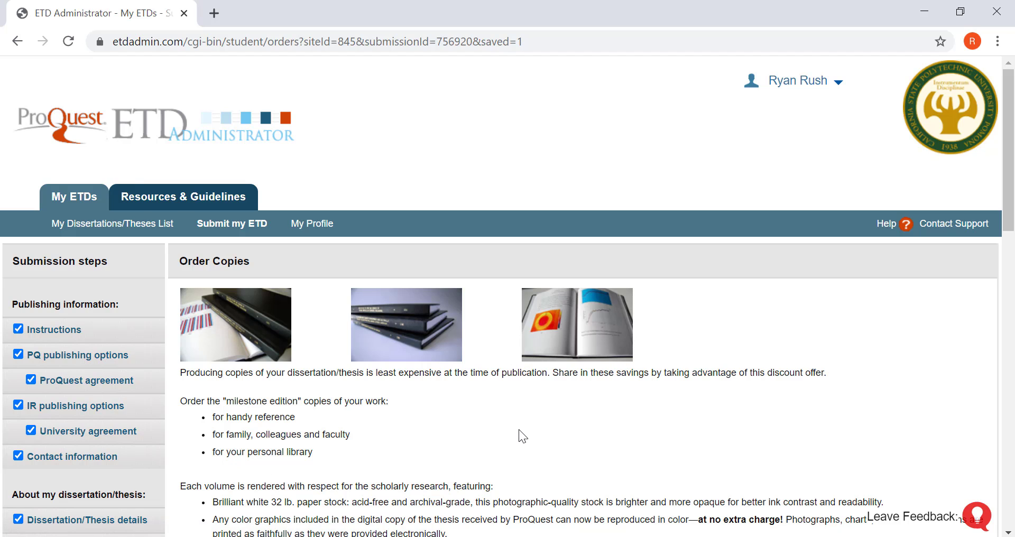
On the Order Copies page, choose 'Decline - do not order' for bound copies
{"action": "scroll", "coordinate": [519, 429], "scroll_direction": "down", "scroll_amount": 8}
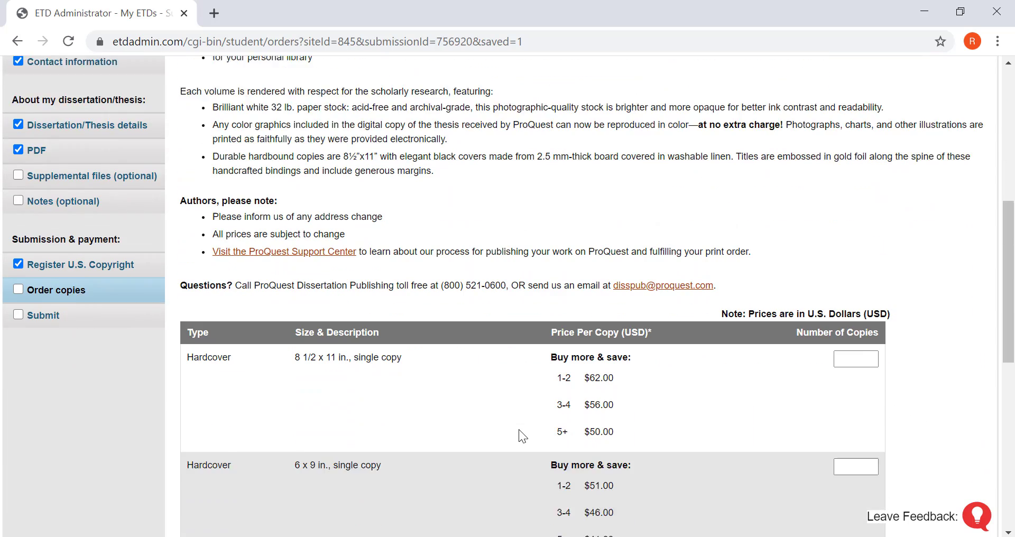
{"action": "scroll", "coordinate": [518, 429], "scroll_direction": "down", "scroll_amount": 7}
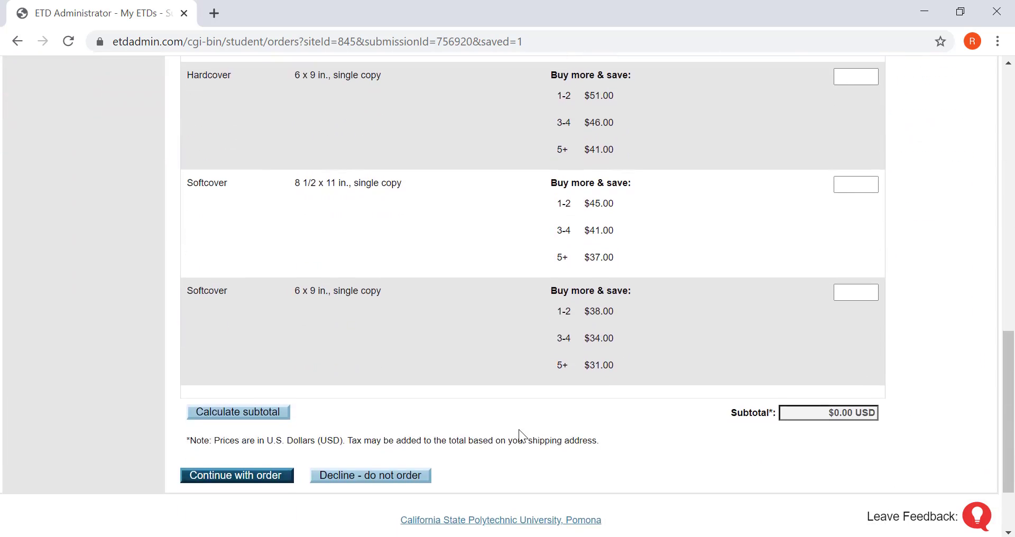
{"action": "scroll", "coordinate": [518, 429], "scroll_direction": "down", "scroll_amount": 1}
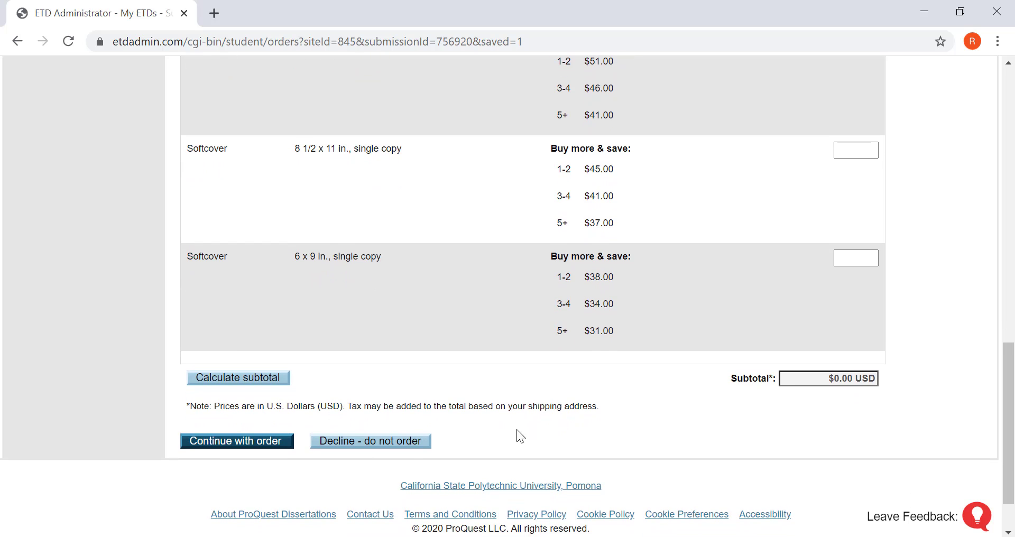
{"action": "left_click", "coordinate": [403, 450]}
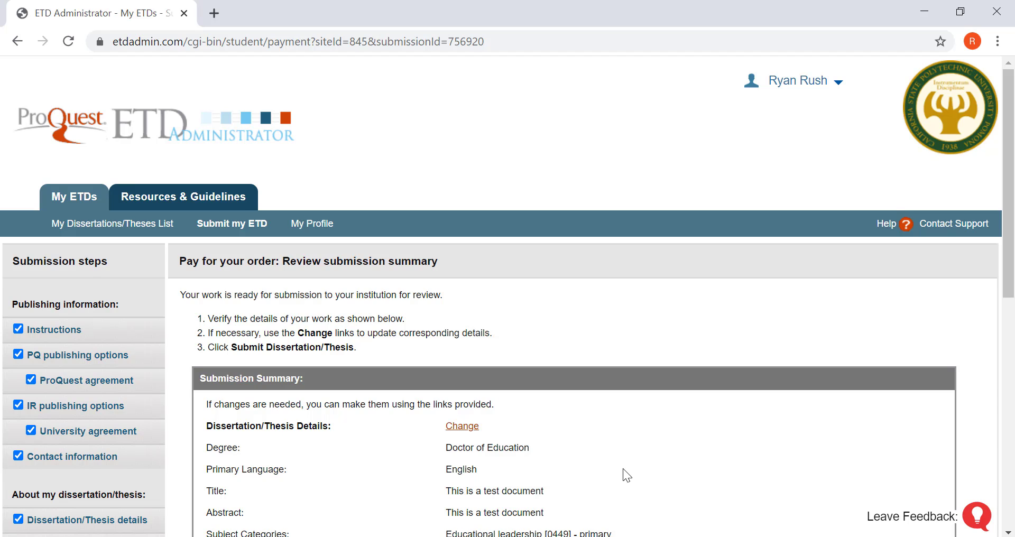
Check the details, files and publishing options in the summary, then submit the dissertation
{"action": "scroll", "coordinate": [622, 469], "scroll_direction": "down", "scroll_amount": 4}
{"action": "scroll", "coordinate": [623, 468], "scroll_direction": "down", "scroll_amount": 2}
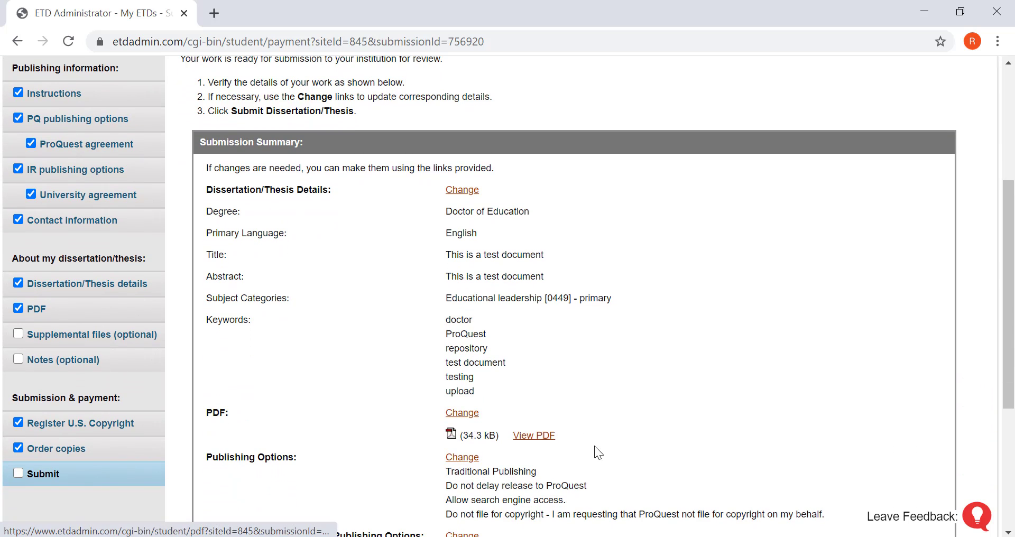
{"action": "scroll", "coordinate": [608, 455], "scroll_direction": "down", "scroll_amount": 4}
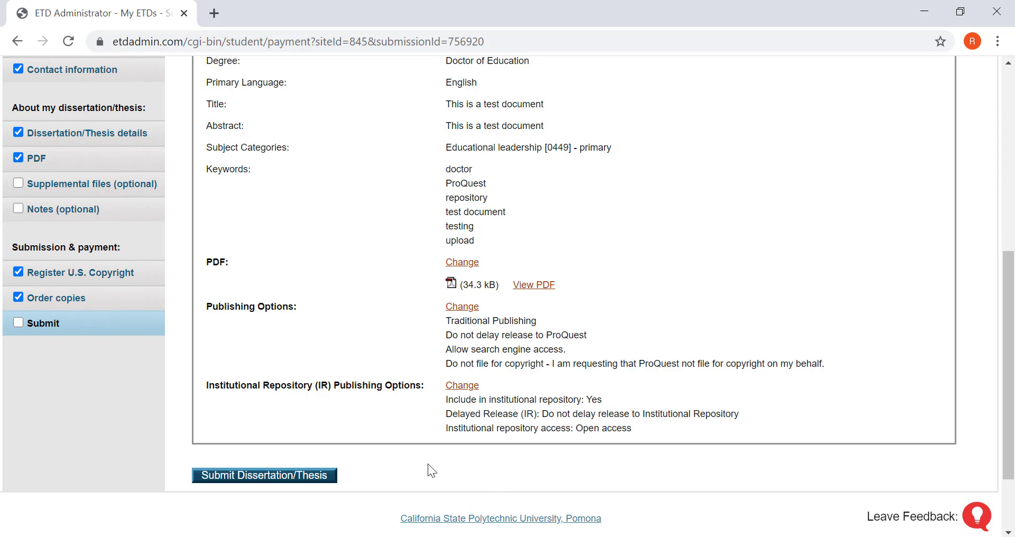
{"action": "left_click", "coordinate": [286, 476]}
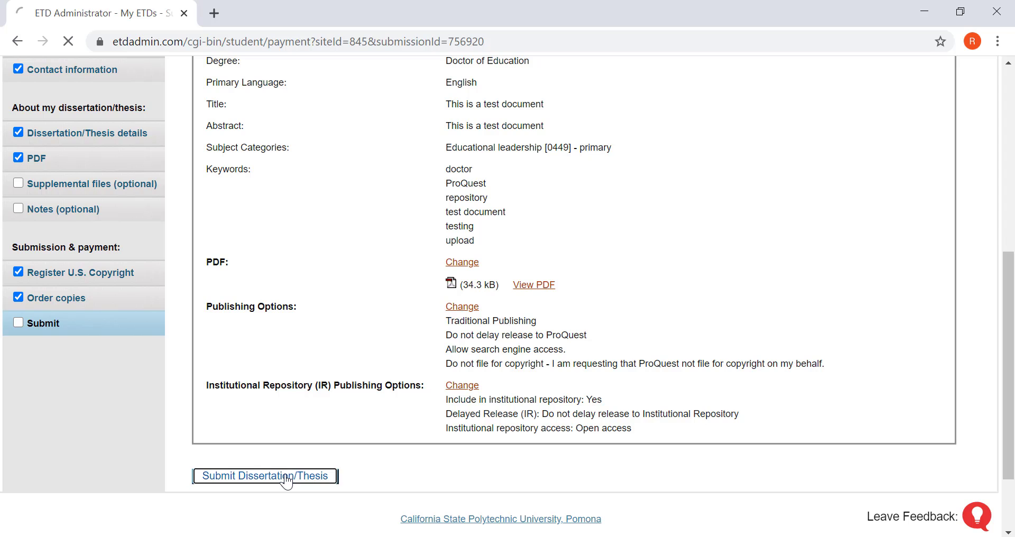